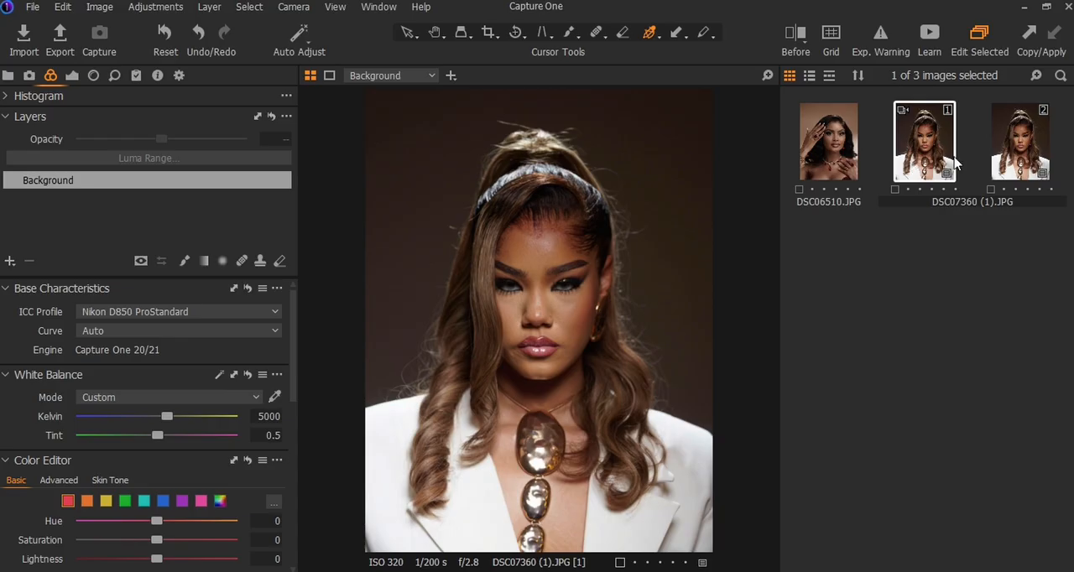
Step: Compare the second variant of DSC07360 (1).JPG with its unedited version, and add a new empty adjustment layer to it
{"action": "left_click", "coordinate": [1018, 164]}
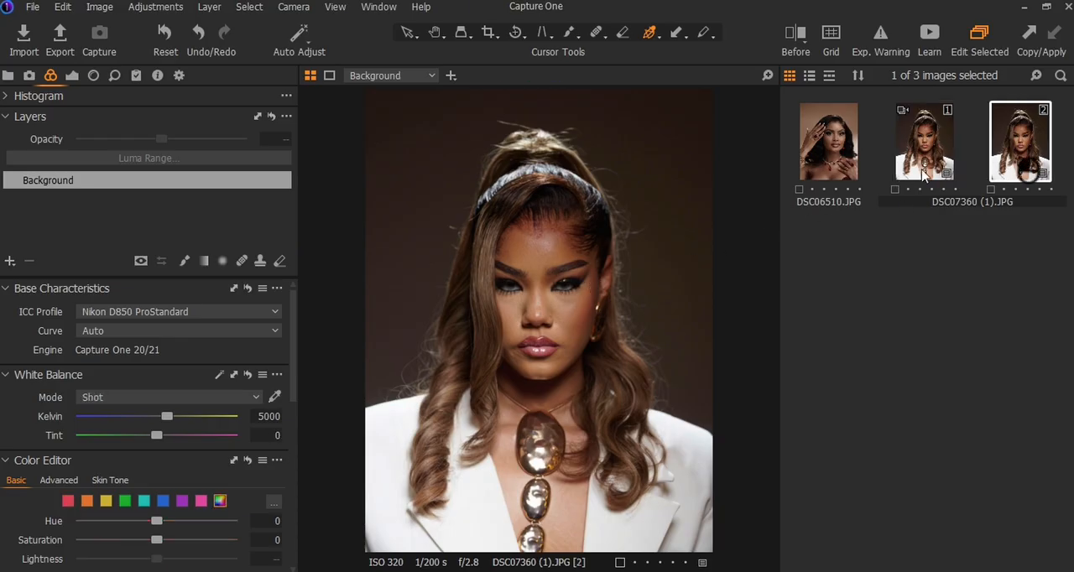
{"action": "left_click", "coordinate": [806, 33]}
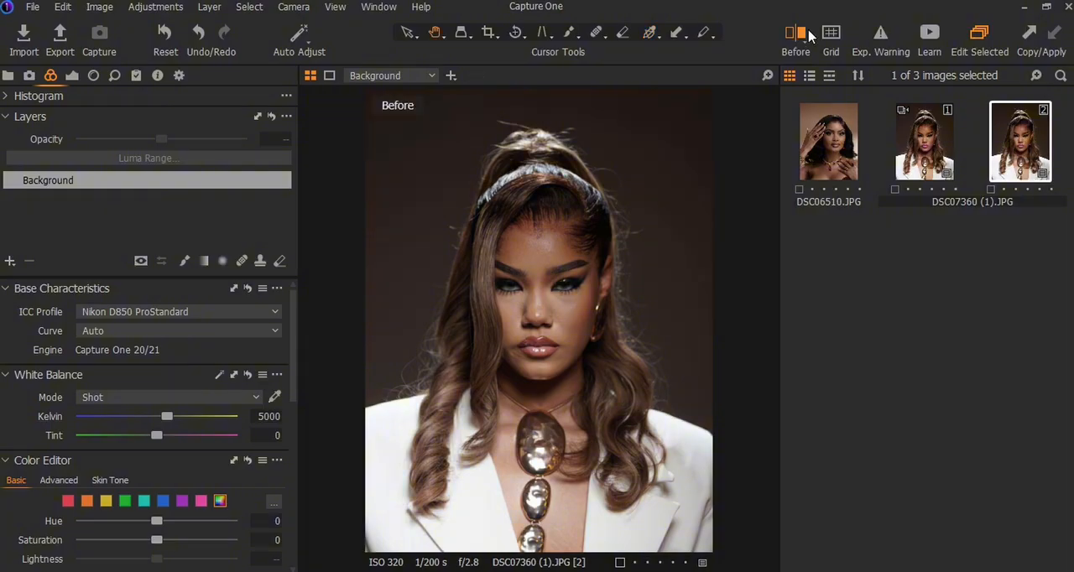
{"action": "left_click", "coordinate": [810, 34]}
{"action": "left_click", "coordinate": [10, 261]}
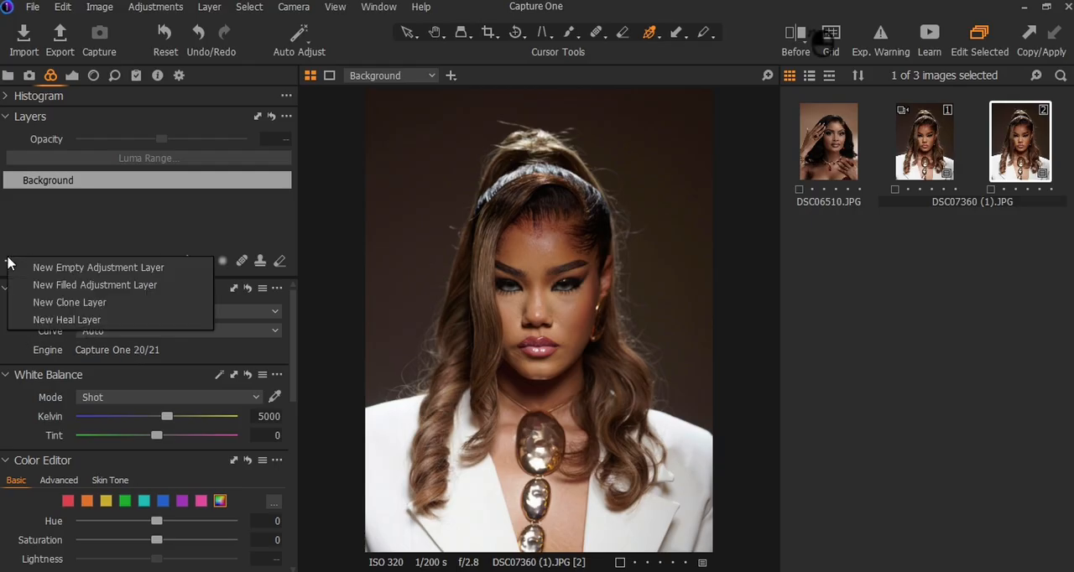
{"action": "left_click", "coordinate": [104, 268]}
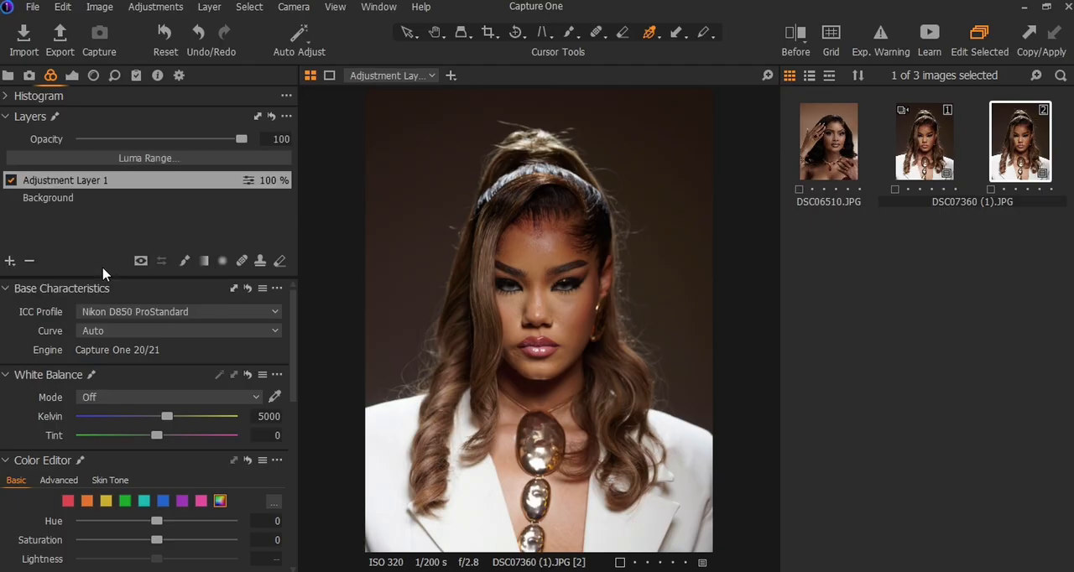
Step: Brush a mask over the woman's face, ear, neck and chest on the new adjustment layer, with the mask overlay shown
{"action": "left_click", "coordinate": [190, 264]}
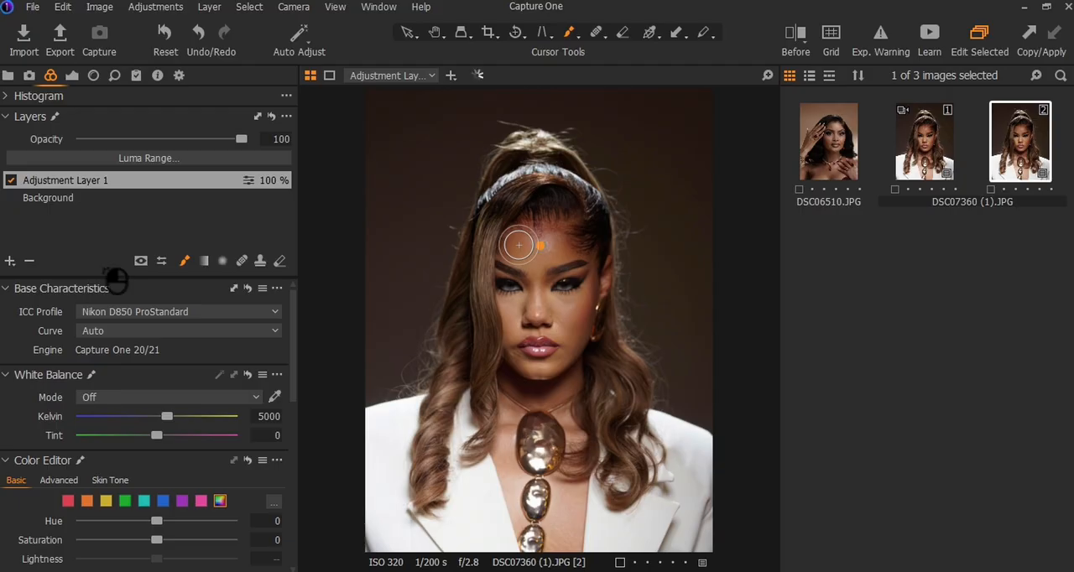
{"action": "key", "text": "m"}
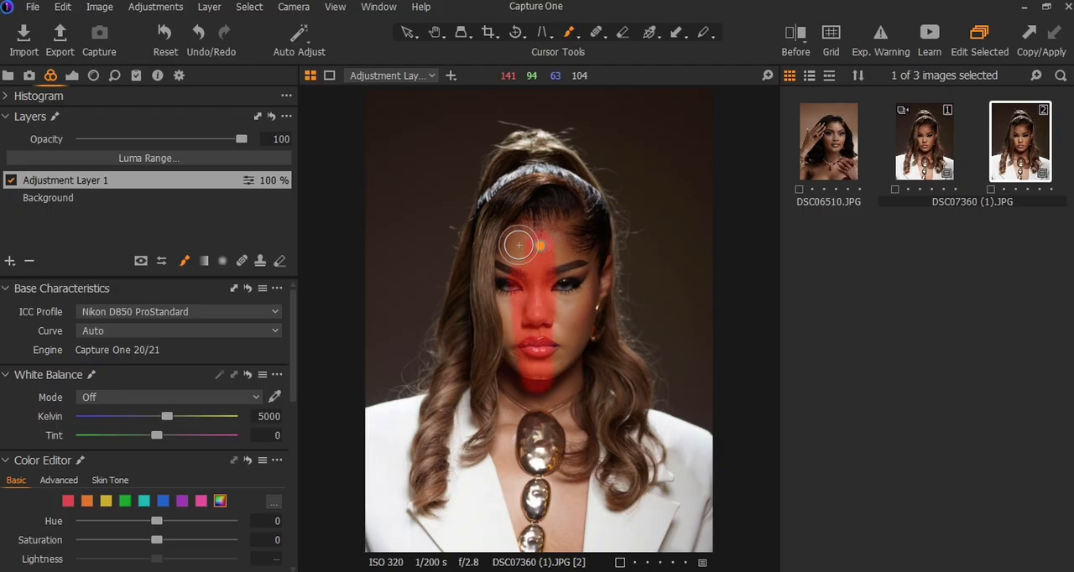
{"action": "mouse_move", "coordinate": [575, 263]}
{"action": "left_mouse_down"}
{"action": "mouse_move", "coordinate": [522, 254]}
{"action": "mouse_move", "coordinate": [521, 336]}
{"action": "left_mouse_up"}
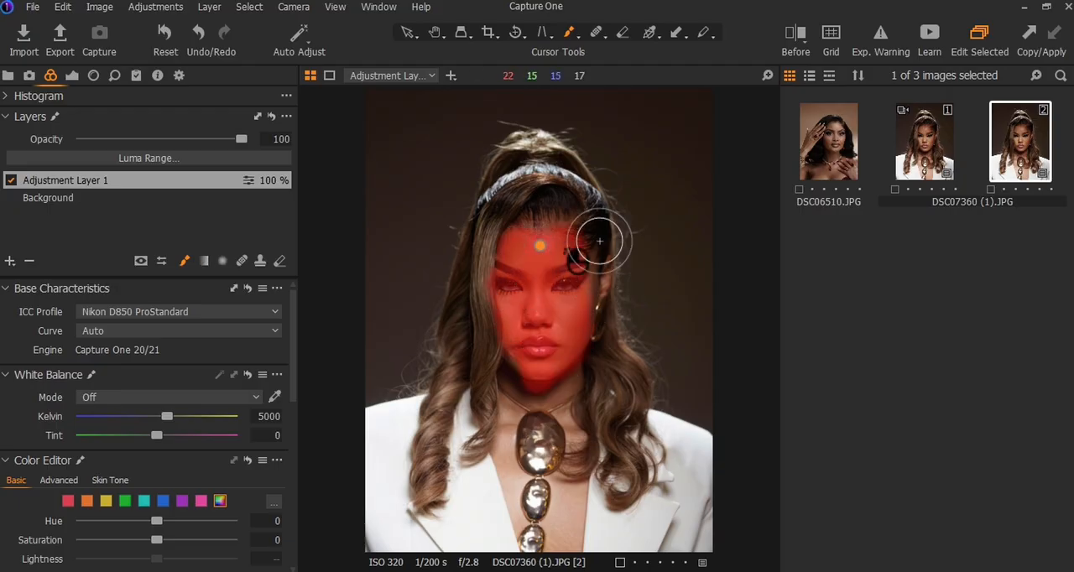
{"action": "mouse_move", "coordinate": [585, 267]}
{"action": "left_mouse_down"}
{"action": "mouse_move", "coordinate": [597, 295]}
{"action": "mouse_move", "coordinate": [607, 286]}
{"action": "mouse_move", "coordinate": [568, 396]}
{"action": "mouse_move", "coordinate": [521, 453]}
{"action": "mouse_move", "coordinate": [514, 388]}
{"action": "mouse_move", "coordinate": [532, 536]}
{"action": "mouse_move", "coordinate": [573, 388]}
{"action": "left_mouse_up"}
Step: Clean up the skin mask's edges by alternating between erasing and painting, and hide the mask overlay
{"action": "key", "text": "e"}
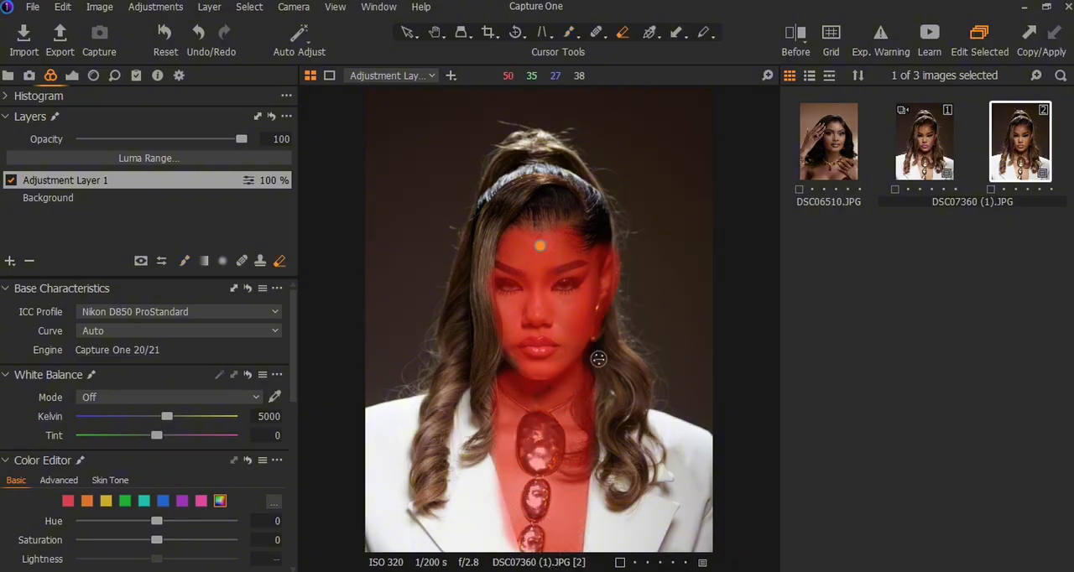
{"action": "key", "text": "b"}
{"action": "key", "text": "e"}
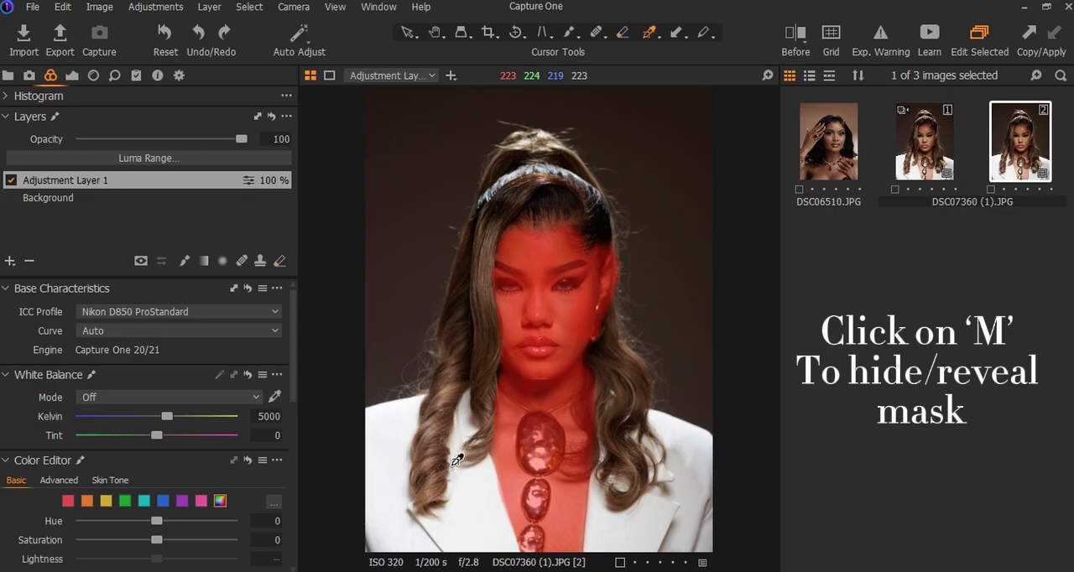
{"action": "key", "text": "d"}
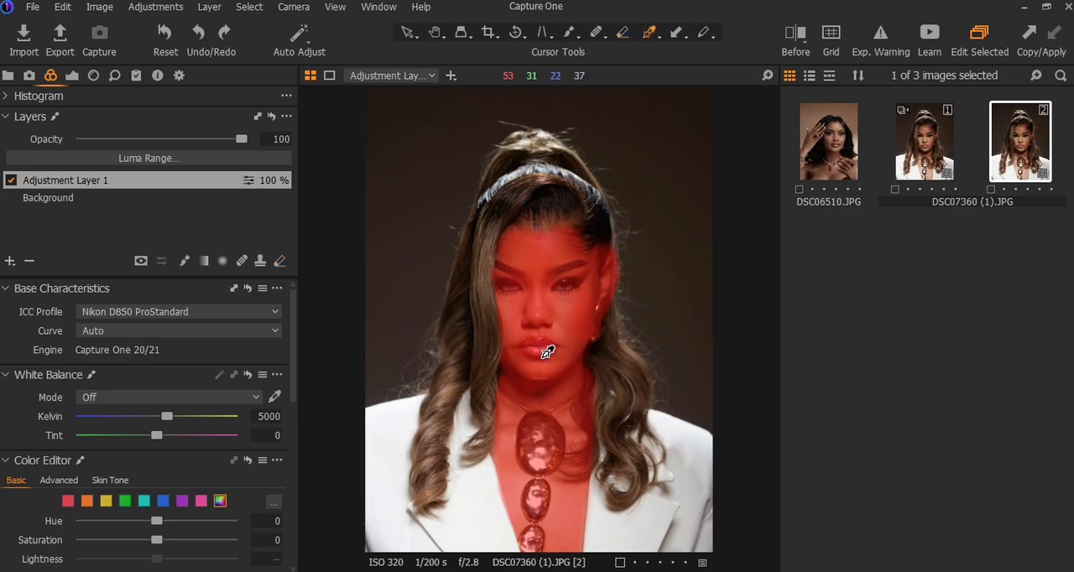
{"action": "key", "text": "m"}
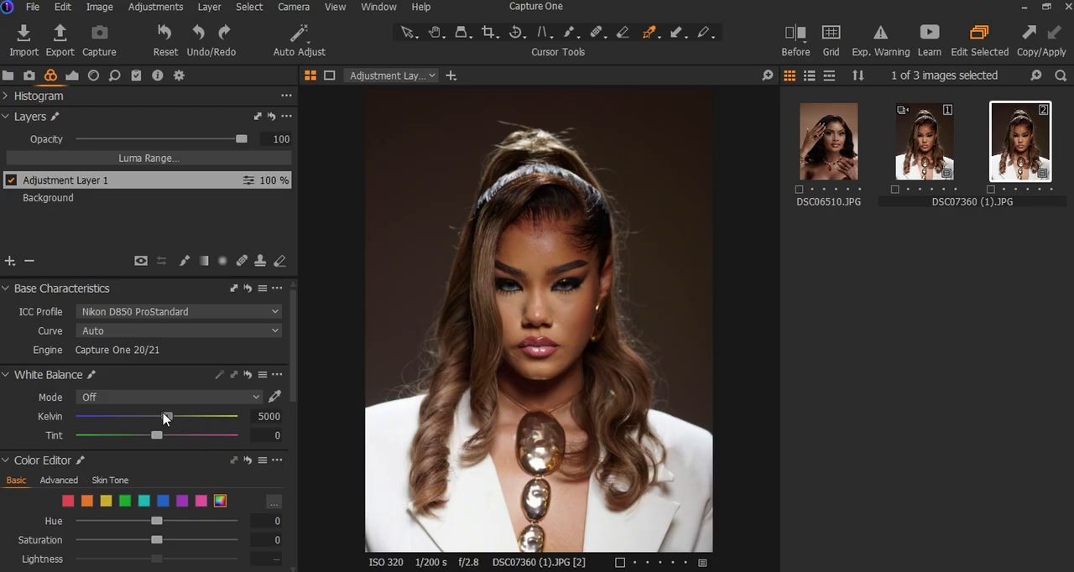
Step: Set the layer's white balance to 4909 Kelvin, and shift the red range's hue toward orange with slightly more saturation
{"action": "left_click_drag", "start_coordinate": [164, 414], "coordinate": [161, 419]}
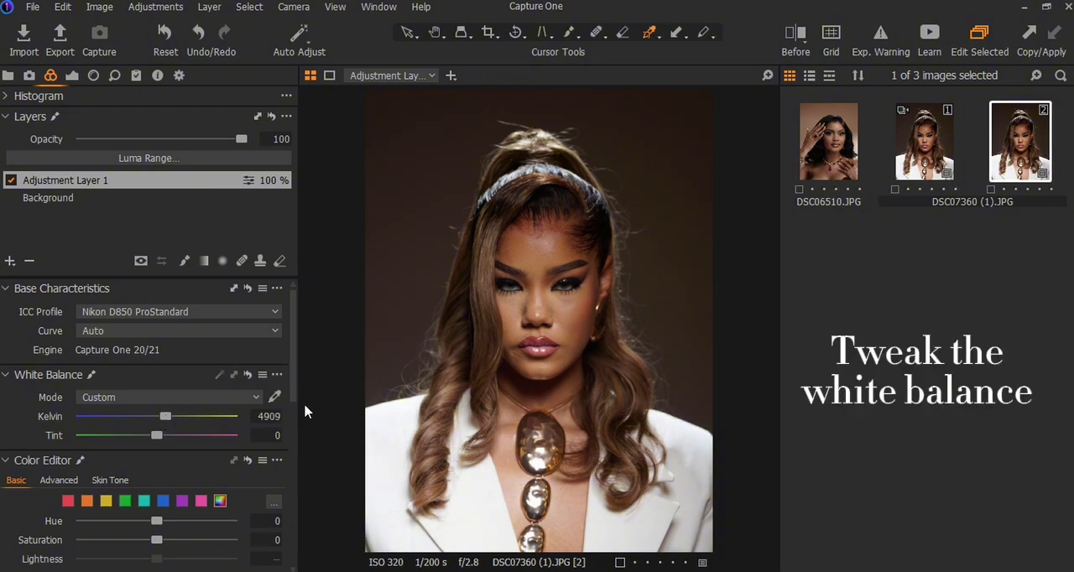
{"action": "scroll", "coordinate": [131, 460], "scroll_direction": "down", "scroll_amount": 2}
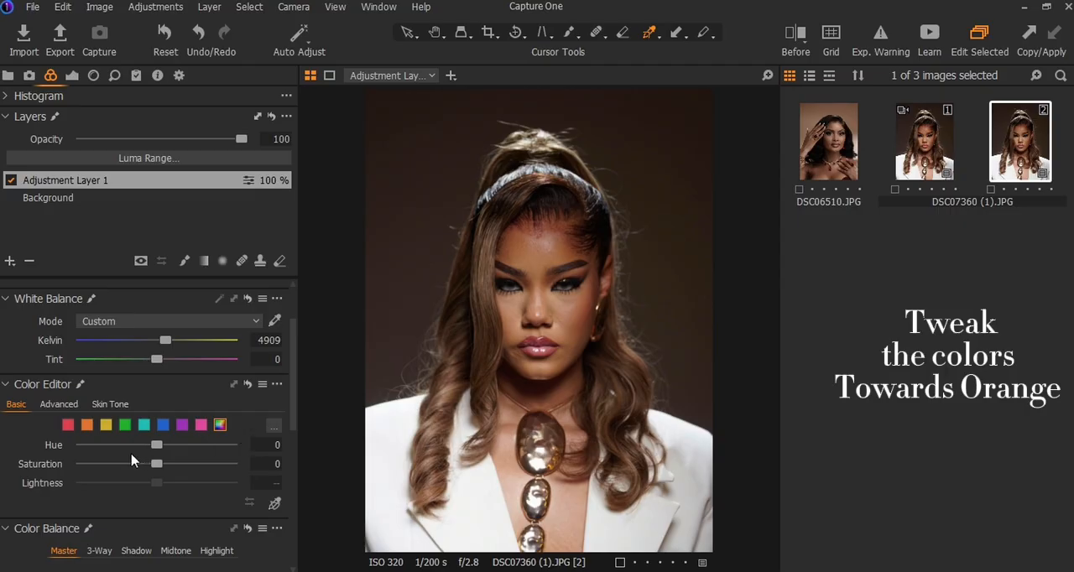
{"action": "left_click", "coordinate": [68, 426]}
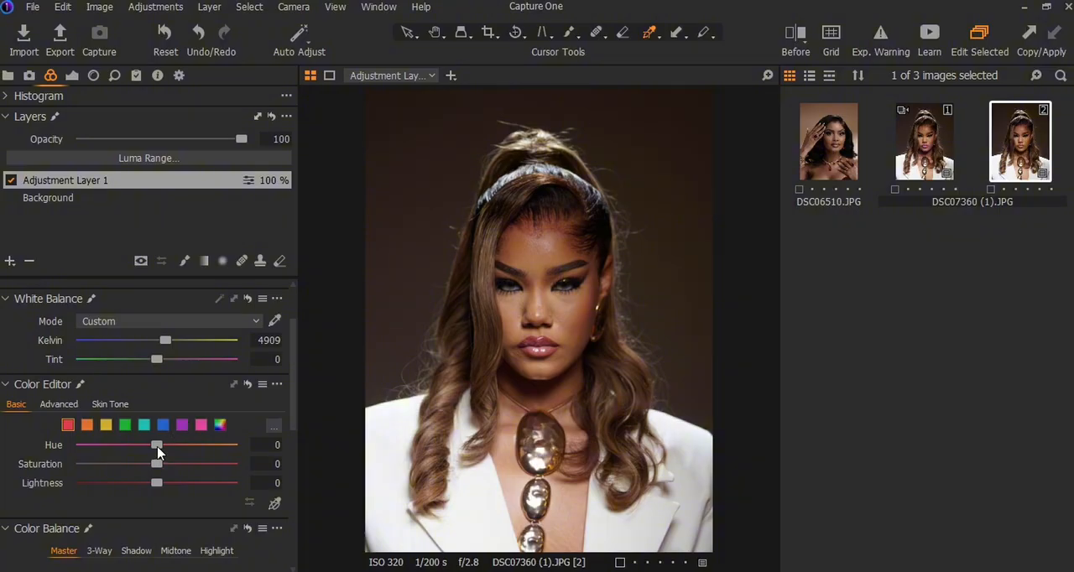
{"action": "left_click_drag", "start_coordinate": [157, 453], "coordinate": [172, 451]}
{"action": "left_click_drag", "start_coordinate": [172, 451], "coordinate": [171, 451]}
{"action": "mouse_move", "coordinate": [157, 465]}
{"action": "left_mouse_down"}
{"action": "mouse_move", "coordinate": [271, 483]}
{"action": "mouse_move", "coordinate": [0, 483]}
{"action": "mouse_move", "coordinate": [201, 503]}
{"action": "mouse_move", "coordinate": [240, 487]}
{"action": "mouse_move", "coordinate": [163, 475]}
{"action": "left_mouse_up"}
Step: Set the yellow range's hue to -3.2 and its saturation to 10.1 in the basic Color Editor
{"action": "left_click", "coordinate": [87, 426]}
{"action": "left_click", "coordinate": [105, 427]}
{"action": "left_click_drag", "start_coordinate": [159, 451], "coordinate": [150, 448]}
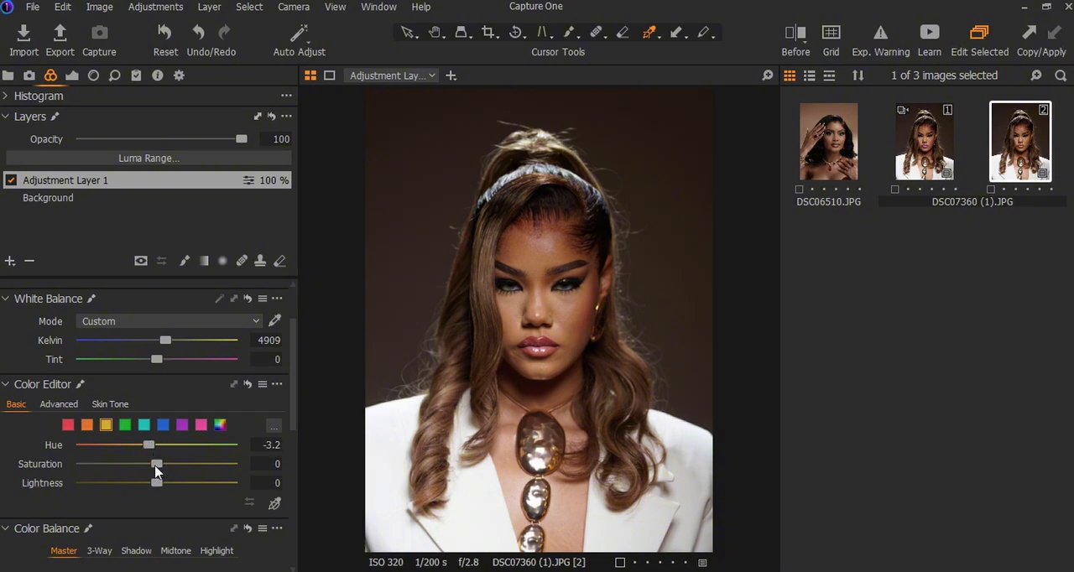
{"action": "left_click_drag", "start_coordinate": [156, 466], "coordinate": [49, 480]}
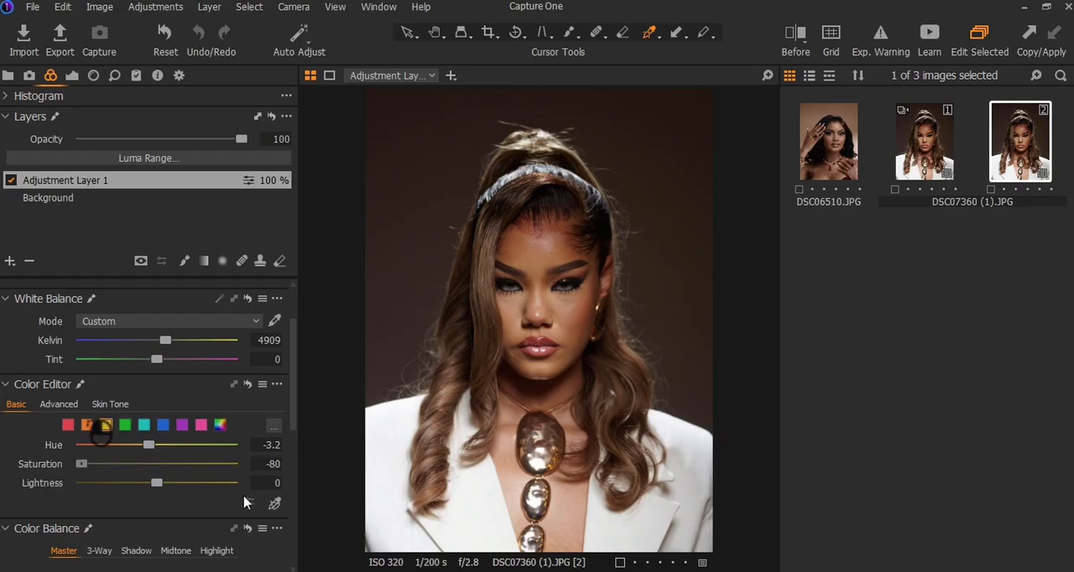
{"action": "left_click_drag", "start_coordinate": [244, 497], "coordinate": [166, 465]}
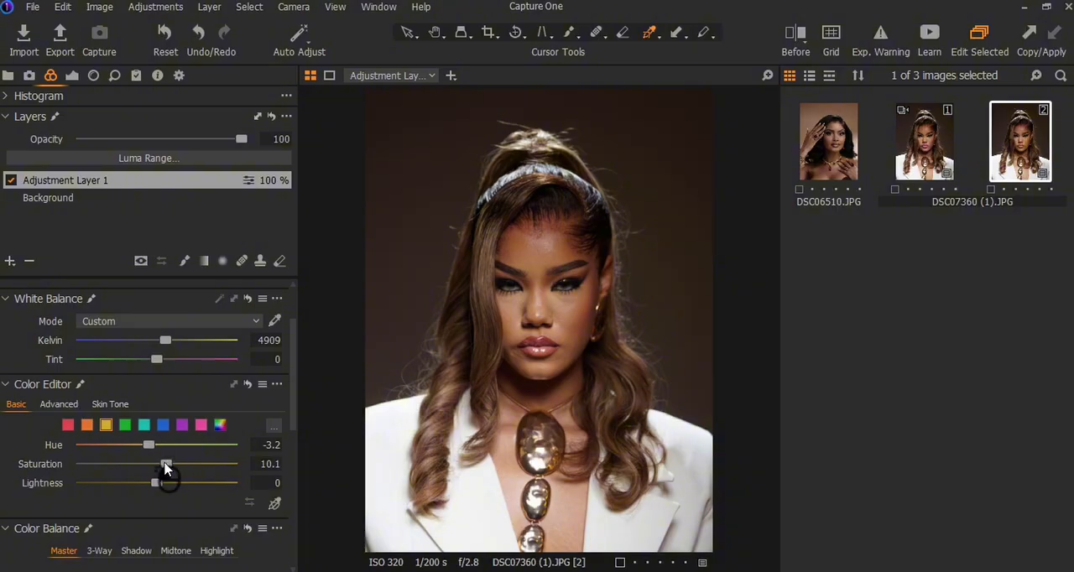
Step: Raise the orange range's saturation slightly and compare the image with its unedited version
{"action": "left_click", "coordinate": [89, 427]}
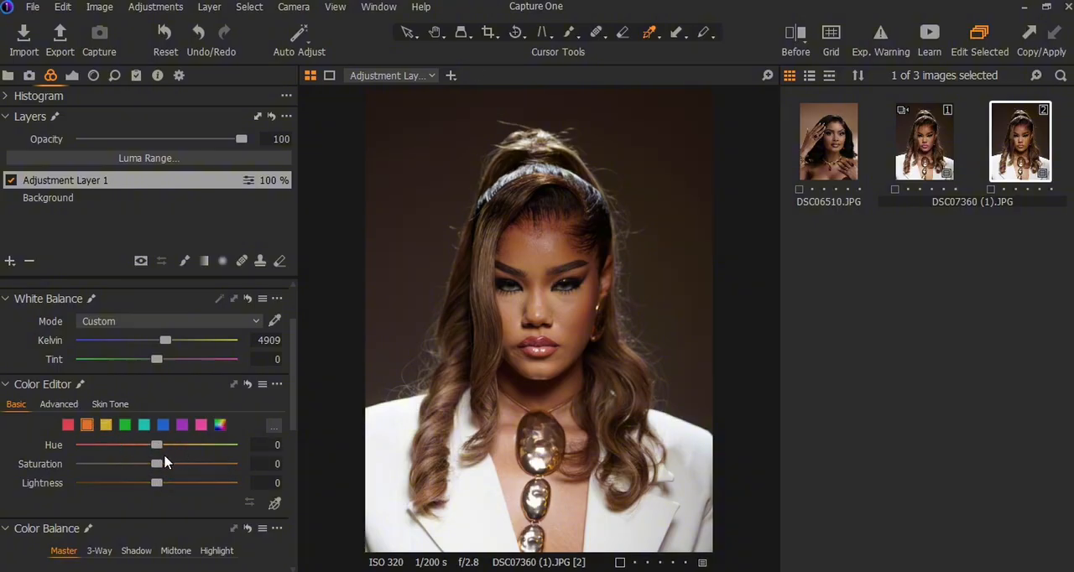
{"action": "left_click_drag", "start_coordinate": [158, 465], "coordinate": [240, 479]}
{"action": "left_click", "coordinate": [167, 465]}
{"action": "left_click_drag", "start_coordinate": [166, 465], "coordinate": [162, 464]}
{"action": "left_click", "coordinate": [795, 46]}
{"action": "left_click", "coordinate": [795, 46]}
Step: Sample the skin color at two spots on the woman's cheek with the advanced Color Editor's color picker
{"action": "left_click", "coordinate": [53, 405]}
{"action": "scroll", "coordinate": [156, 355], "scroll_direction": "down", "scroll_amount": 2}
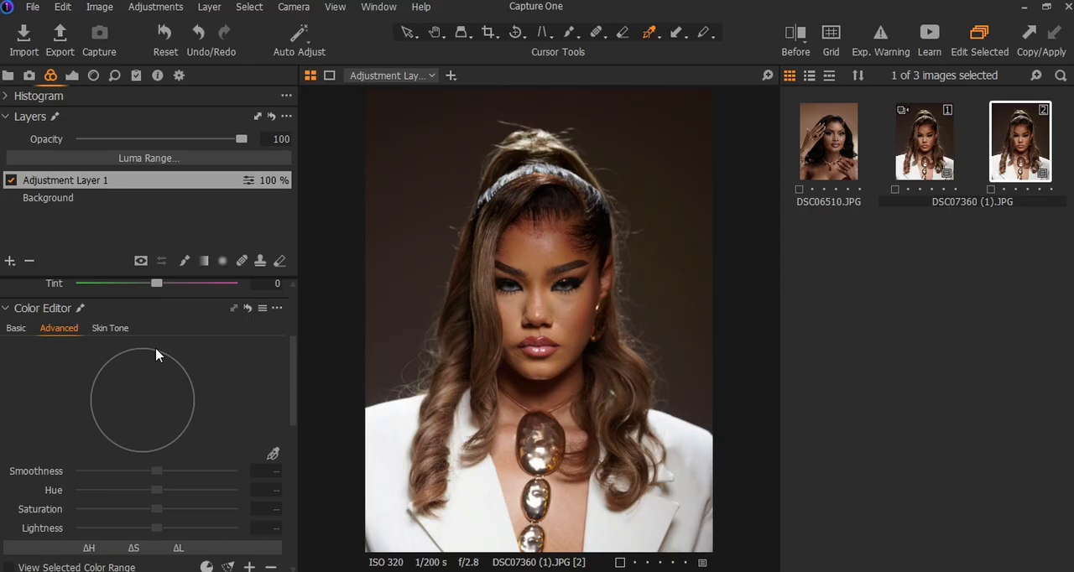
{"action": "scroll", "coordinate": [156, 355], "scroll_direction": "down", "scroll_amount": 1}
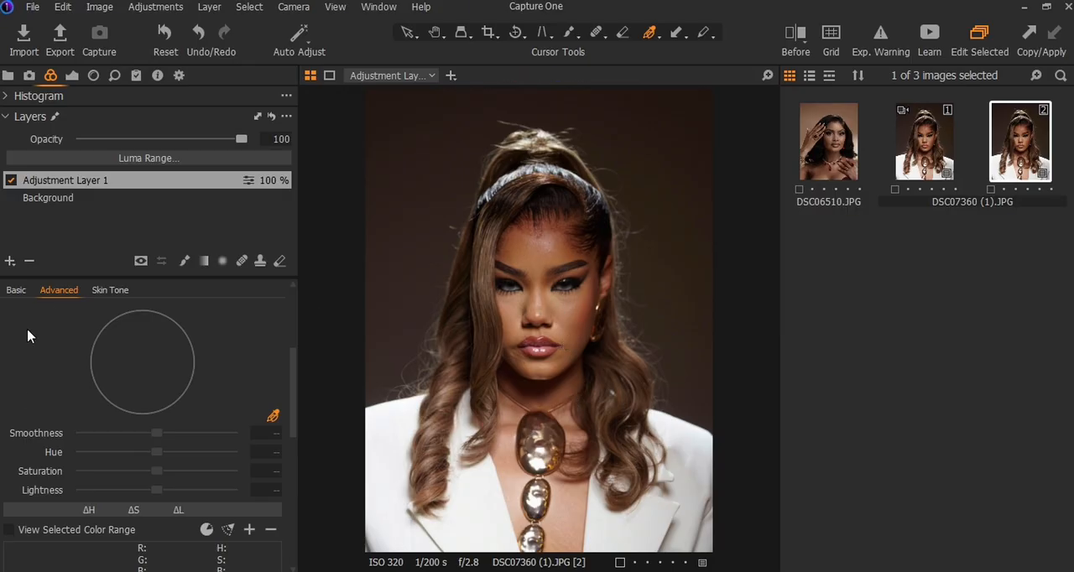
{"action": "scroll", "coordinate": [48, 473], "scroll_direction": "down", "scroll_amount": 1}
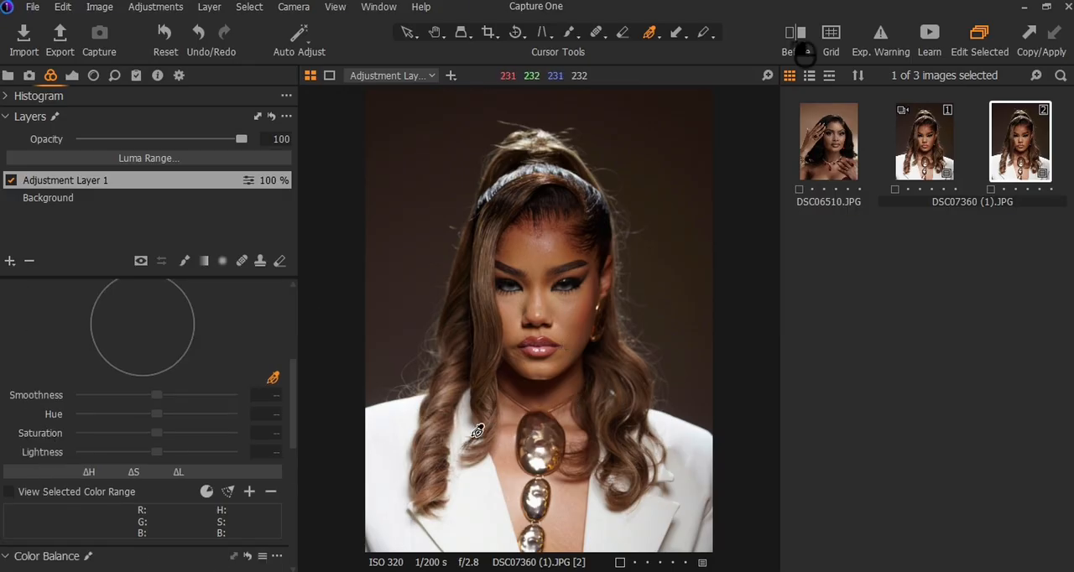
{"action": "scroll", "coordinate": [528, 414], "scroll_direction": "up", "scroll_amount": 1}
{"action": "scroll", "coordinate": [531, 409], "scroll_direction": "up", "scroll_amount": 1}
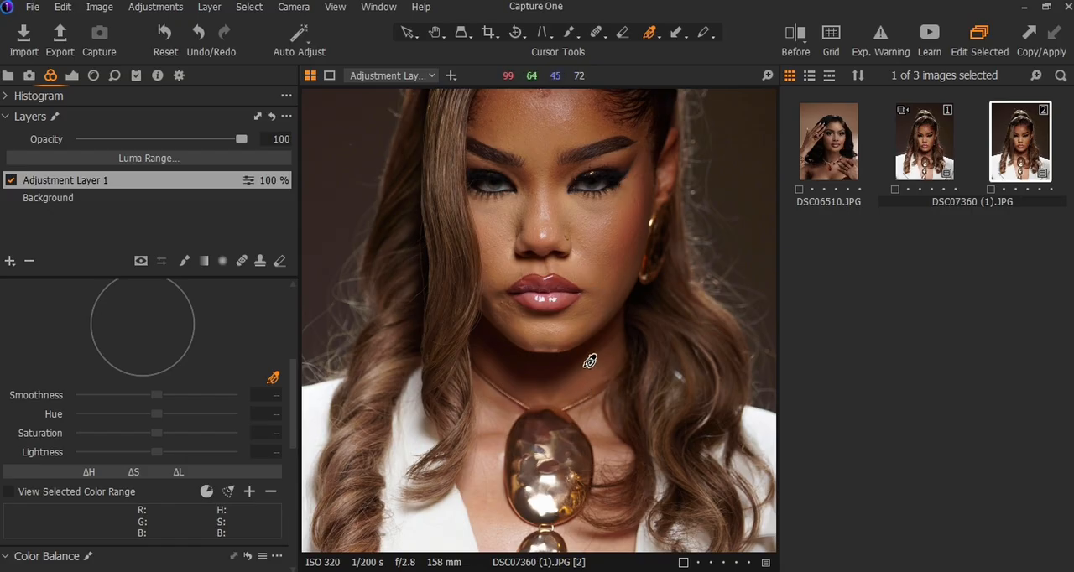
{"action": "left_click", "coordinate": [612, 277]}
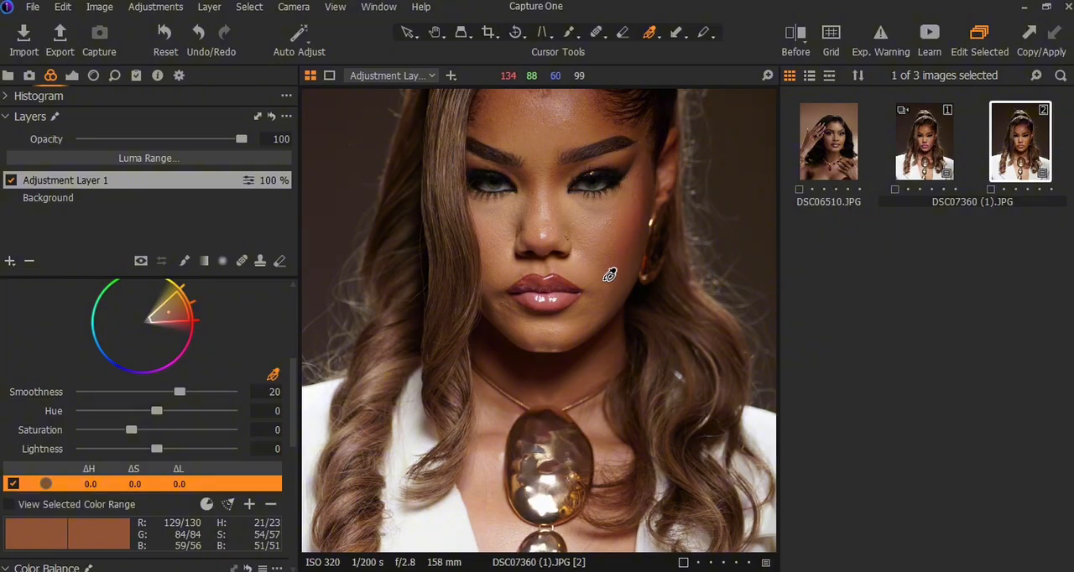
{"action": "left_click", "coordinate": [602, 279]}
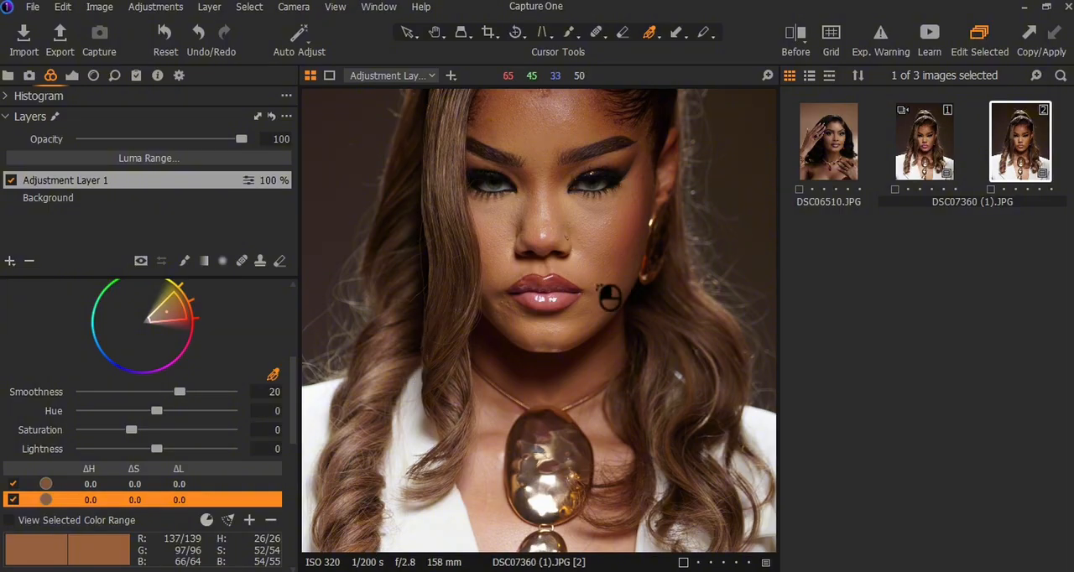
{"action": "scroll", "coordinate": [611, 298], "scroll_direction": "down", "scroll_amount": 5}
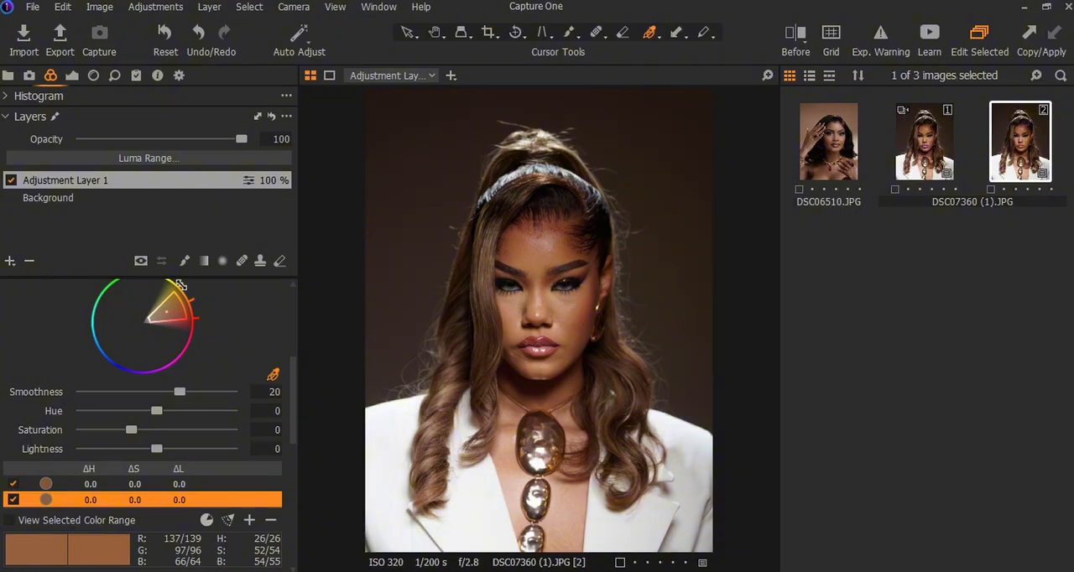
Step: Set the second sampled skin color's hue to 1.9 and its saturation to 3.2
{"action": "scroll", "coordinate": [181, 286], "scroll_direction": "up", "scroll_amount": 1}
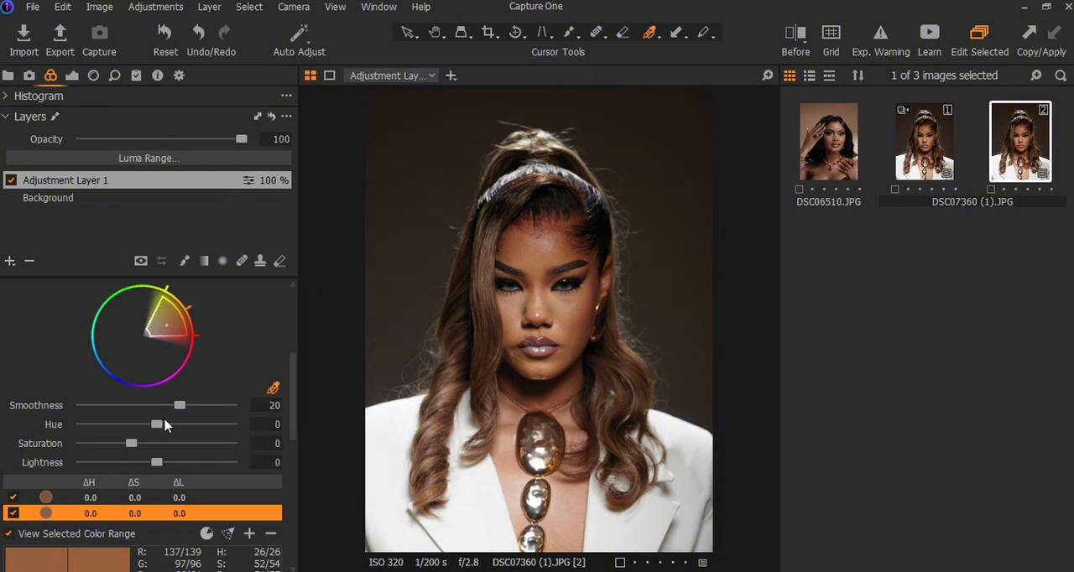
{"action": "left_click", "coordinate": [164, 425]}
{"action": "left_click_drag", "start_coordinate": [191, 423], "coordinate": [162, 424]}
{"action": "mouse_move", "coordinate": [130, 445]}
{"action": "left_mouse_down"}
{"action": "mouse_move", "coordinate": [175, 446]}
{"action": "mouse_move", "coordinate": [144, 447]}
{"action": "left_mouse_up"}
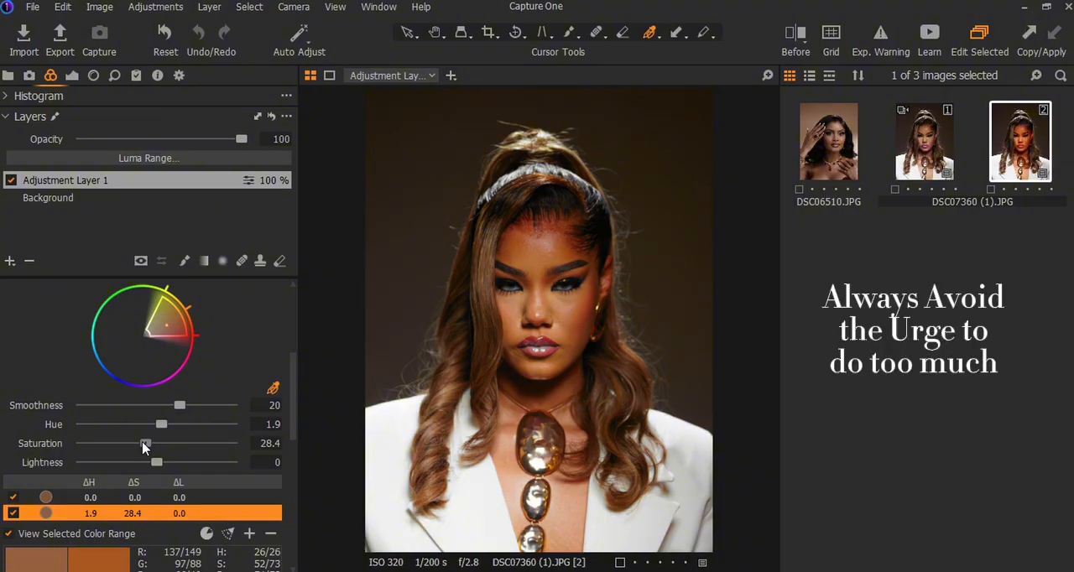
{"action": "left_click_drag", "start_coordinate": [143, 447], "coordinate": [125, 447]}
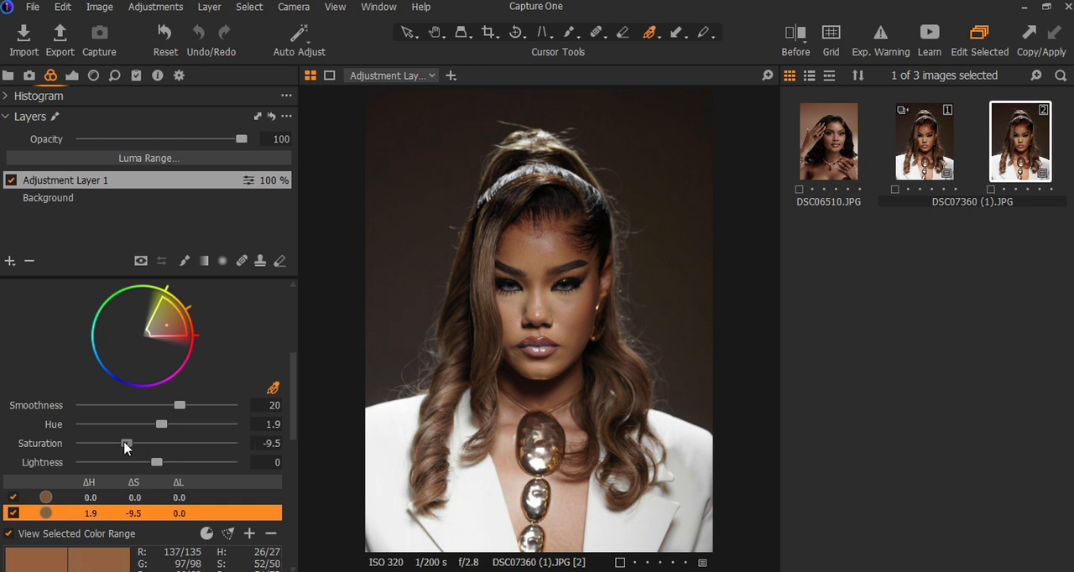
{"action": "left_click_drag", "start_coordinate": [125, 448], "coordinate": [131, 449]}
Step: Raise the second sampled skin color's lightness to 6.3
{"action": "mouse_move", "coordinate": [154, 461]}
{"action": "left_mouse_down"}
{"action": "mouse_move", "coordinate": [143, 464]}
{"action": "mouse_move", "coordinate": [161, 464]}
{"action": "left_mouse_up"}
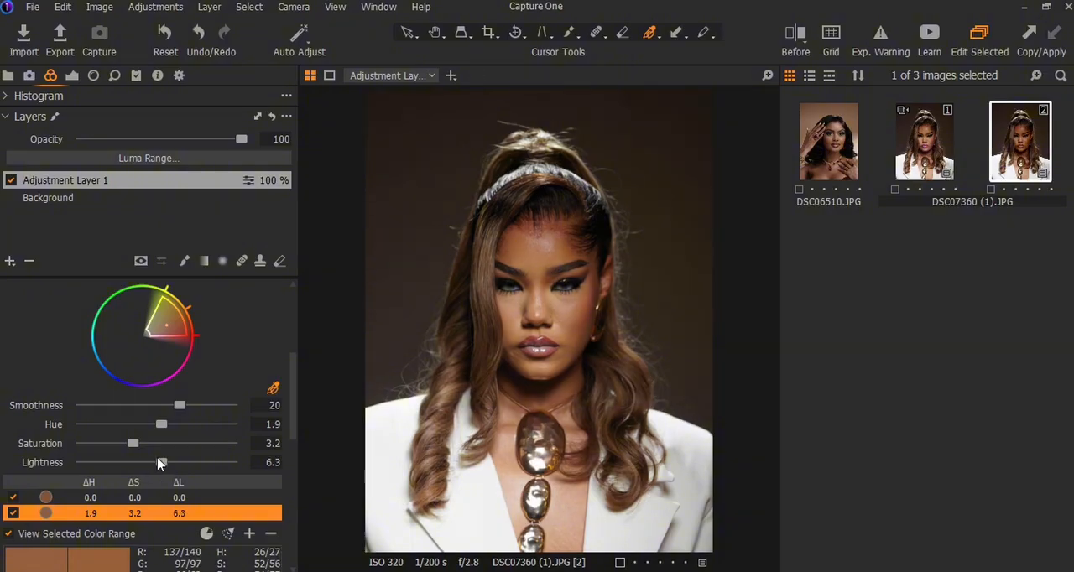
{"action": "scroll", "coordinate": [160, 464], "scroll_direction": "down", "scroll_amount": 1}
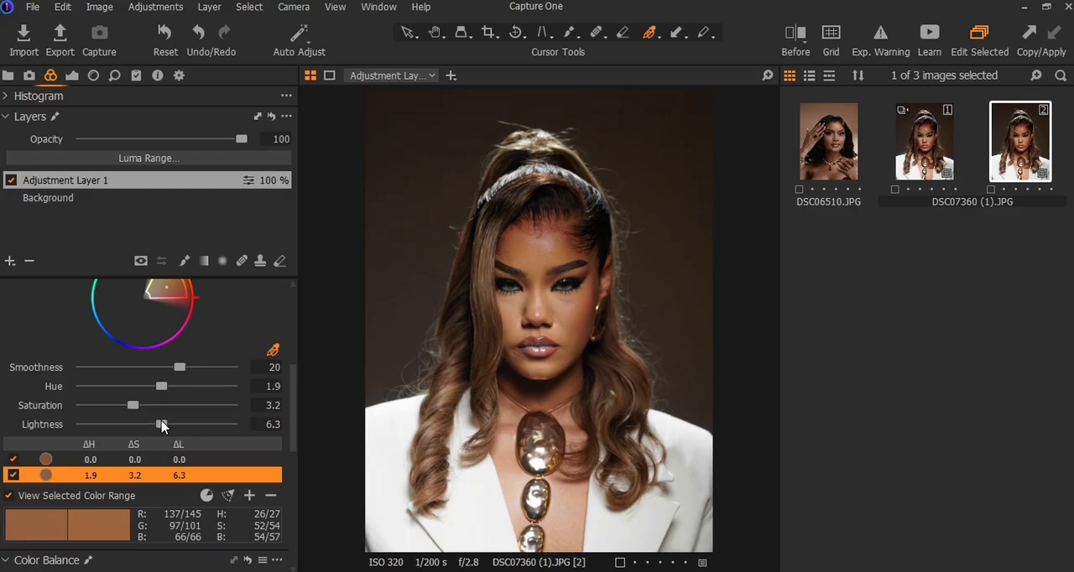
{"action": "left_click_drag", "start_coordinate": [162, 426], "coordinate": [161, 426]}
Step: Add a second adjustment layer and copy the skin mask from Adjustment Layer 1 onto it
{"action": "left_click", "coordinate": [10, 261]}
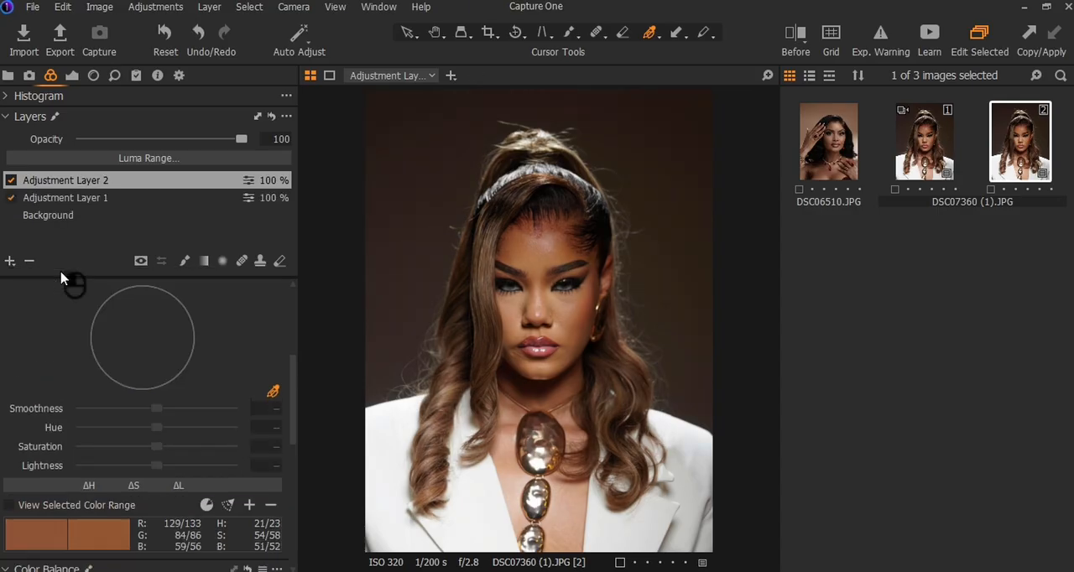
{"action": "right_click", "coordinate": [130, 180]}
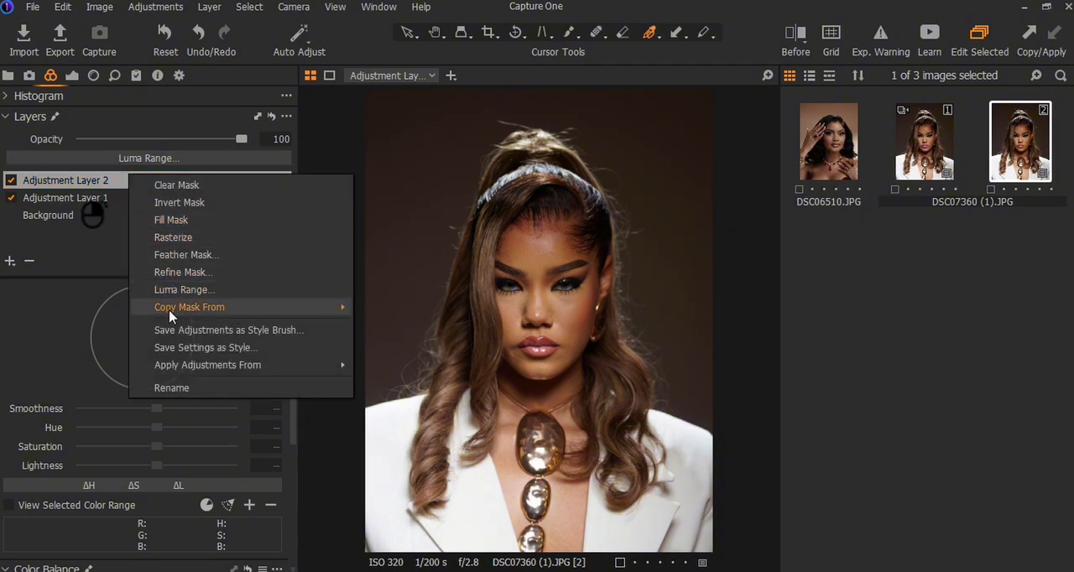
{"action": "mouse_move", "coordinate": [170, 314]}
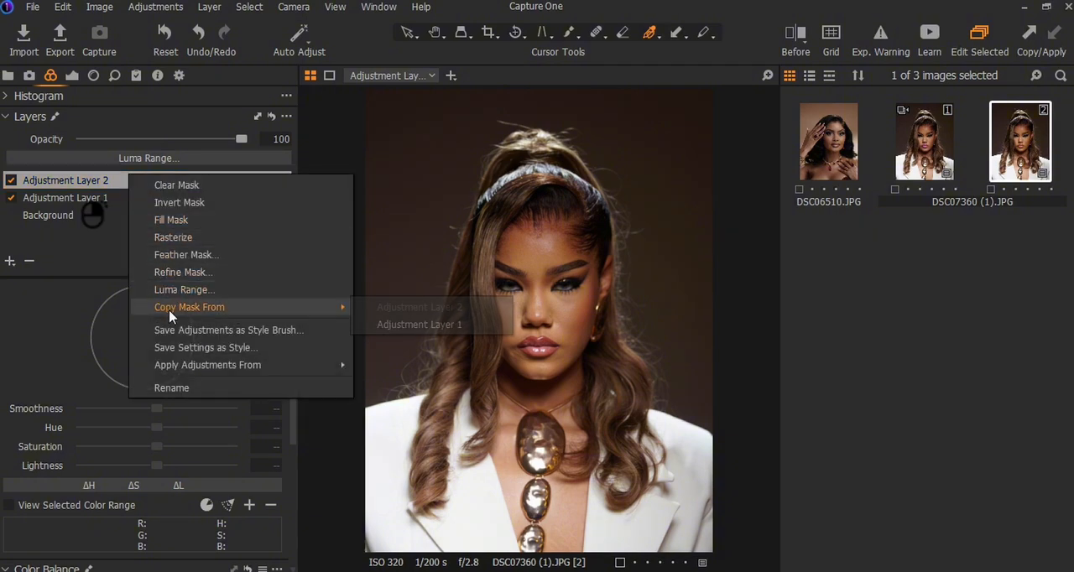
{"action": "left_click", "coordinate": [457, 325]}
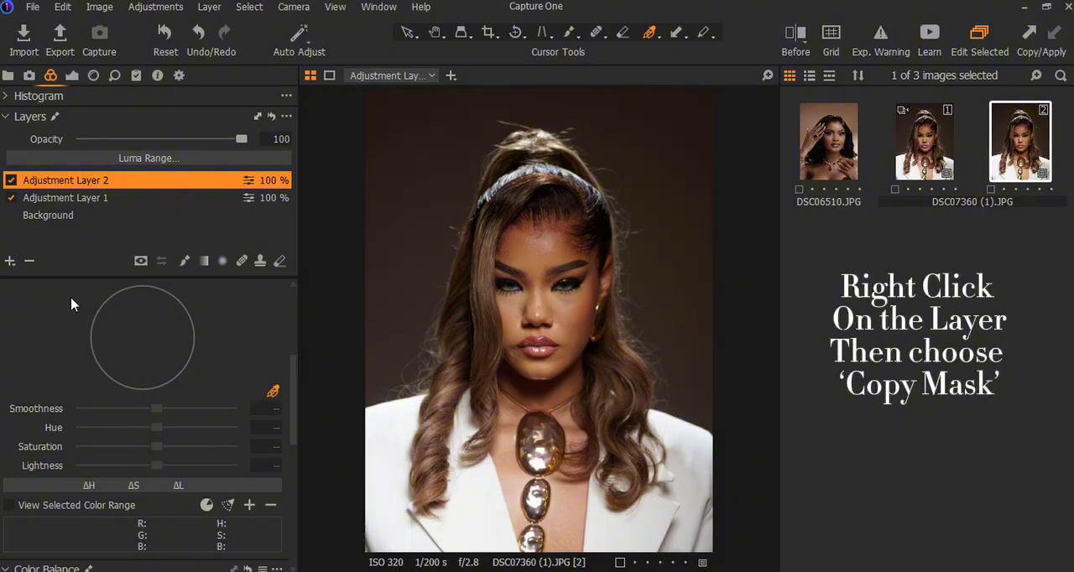
{"action": "scroll", "coordinate": [50, 353], "scroll_direction": "up", "scroll_amount": 3}
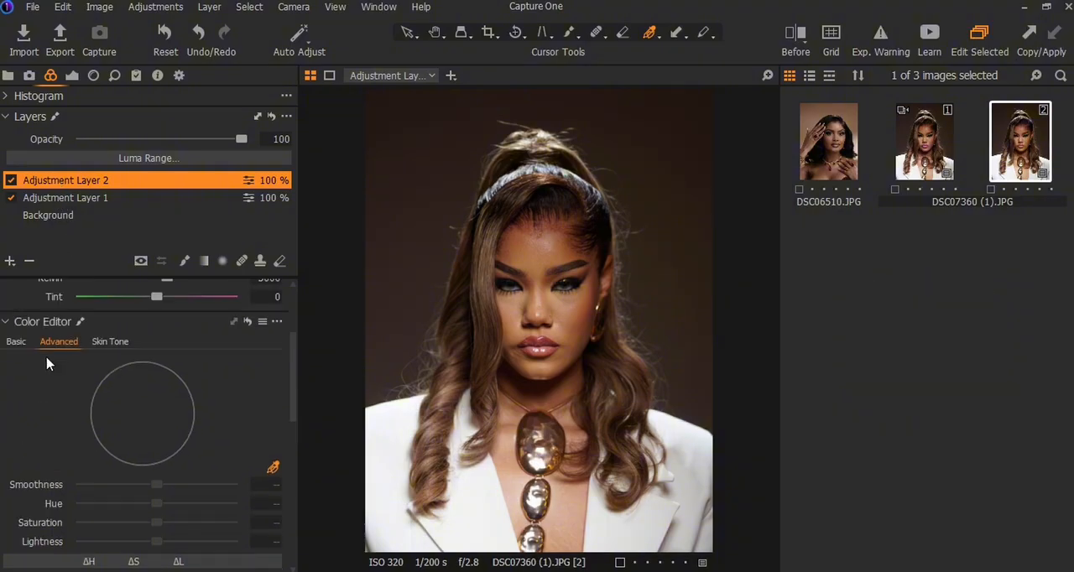
Step: Sample the skin on the neck and upper chest beside the necklace with the Skin Tone color picker on Adjustment Layer 2
{"action": "left_click", "coordinate": [111, 342]}
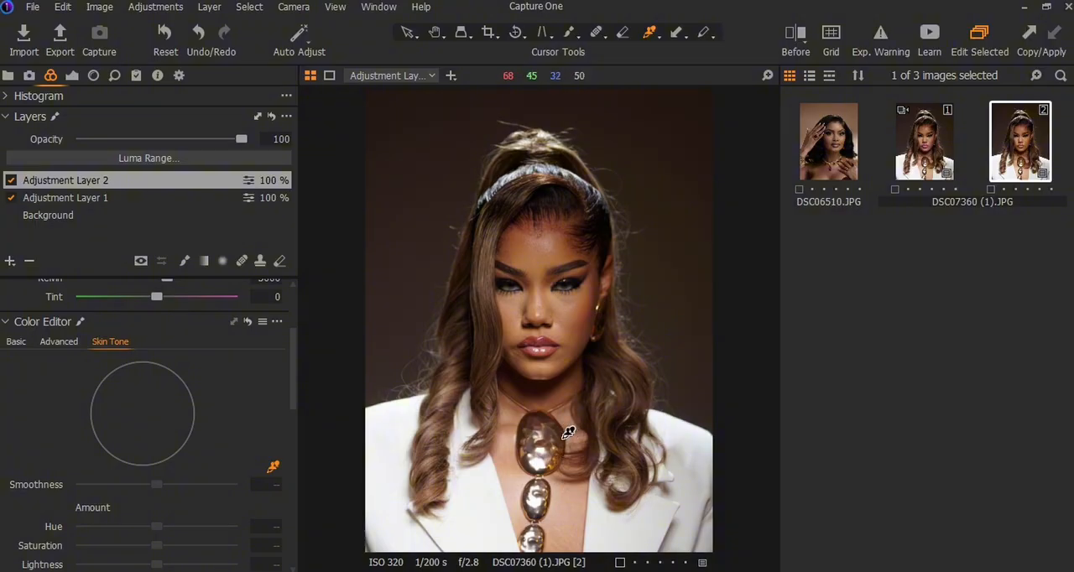
{"action": "scroll", "coordinate": [568, 432], "scroll_direction": "up", "scroll_amount": 3}
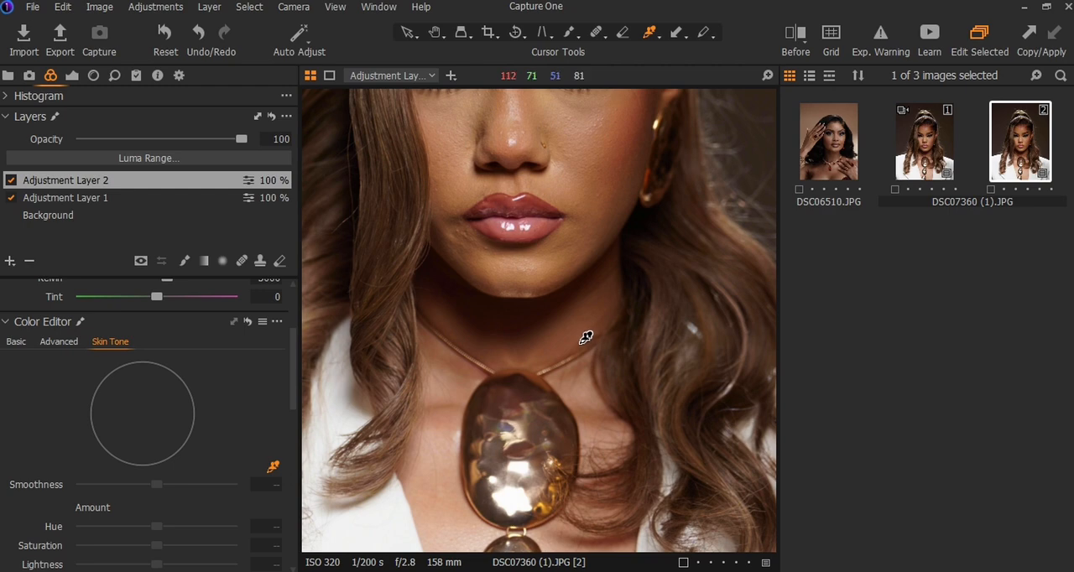
{"action": "scroll", "coordinate": [160, 487], "scroll_direction": "down", "scroll_amount": 5}
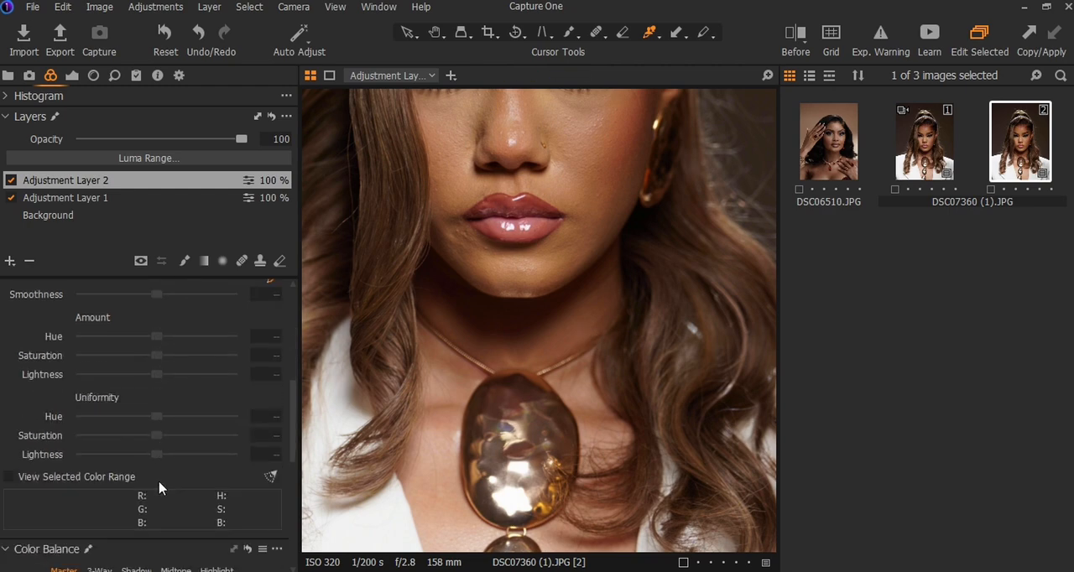
{"action": "left_click", "coordinate": [603, 305]}
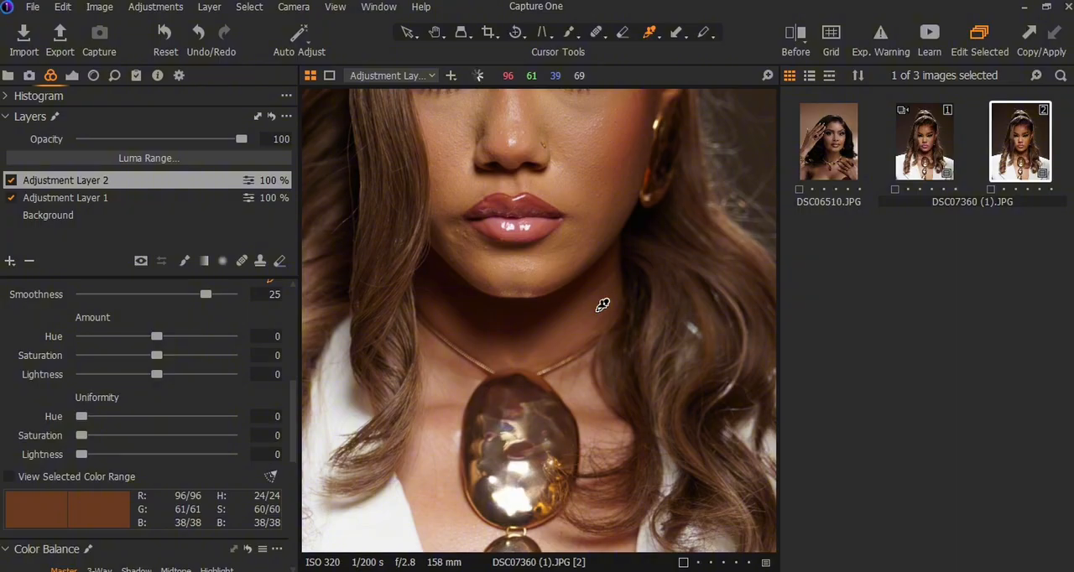
{"action": "left_click", "coordinate": [586, 412]}
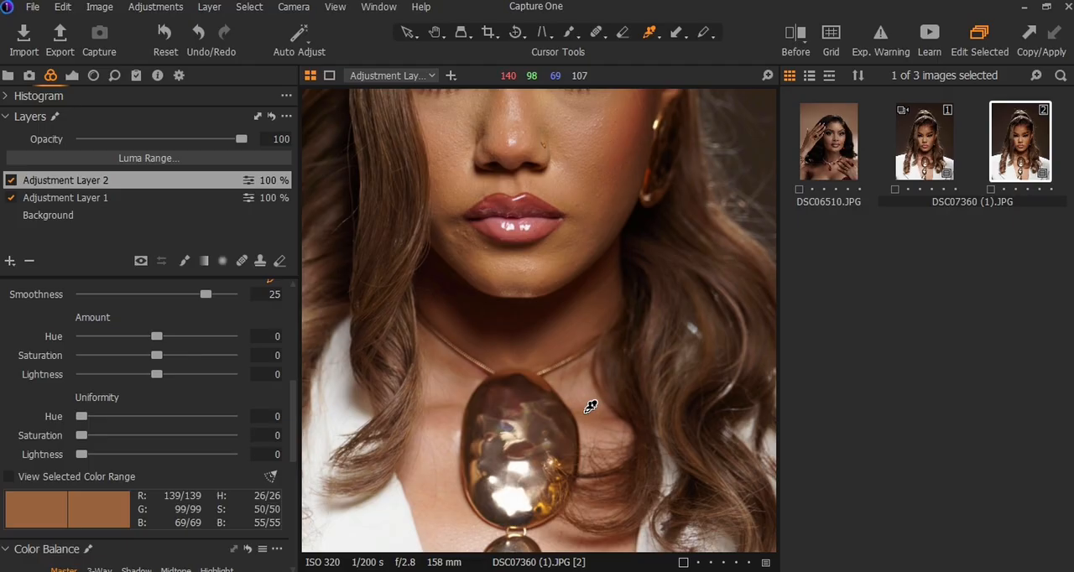
{"action": "scroll", "coordinate": [585, 408], "scroll_direction": "up", "scroll_amount": 1}
{"action": "scroll", "coordinate": [585, 408], "scroll_direction": "down", "scroll_amount": 4}
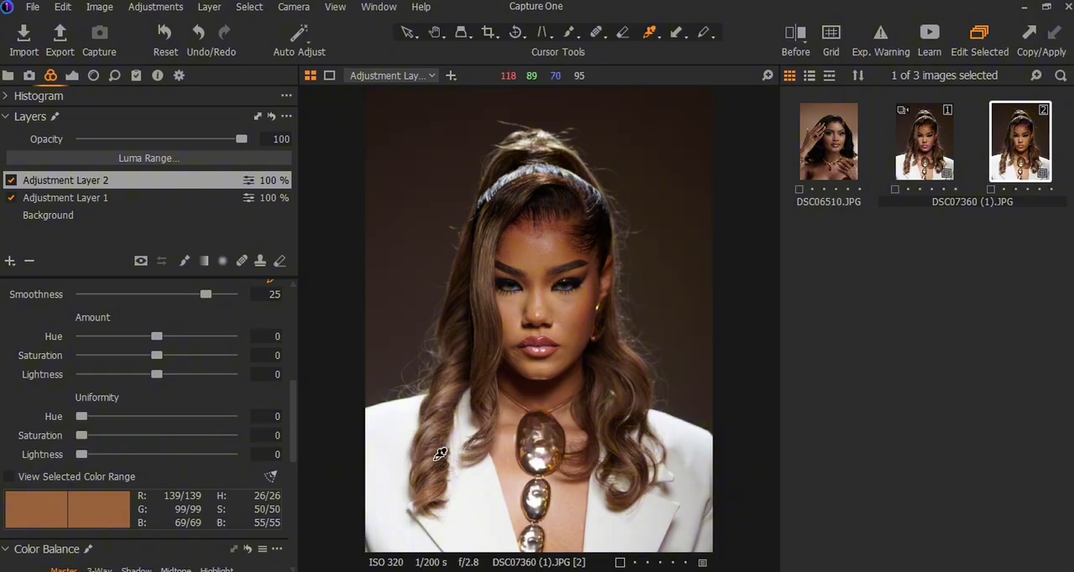
{"action": "left_click", "coordinate": [505, 427]}
{"action": "left_click", "coordinate": [511, 422]}
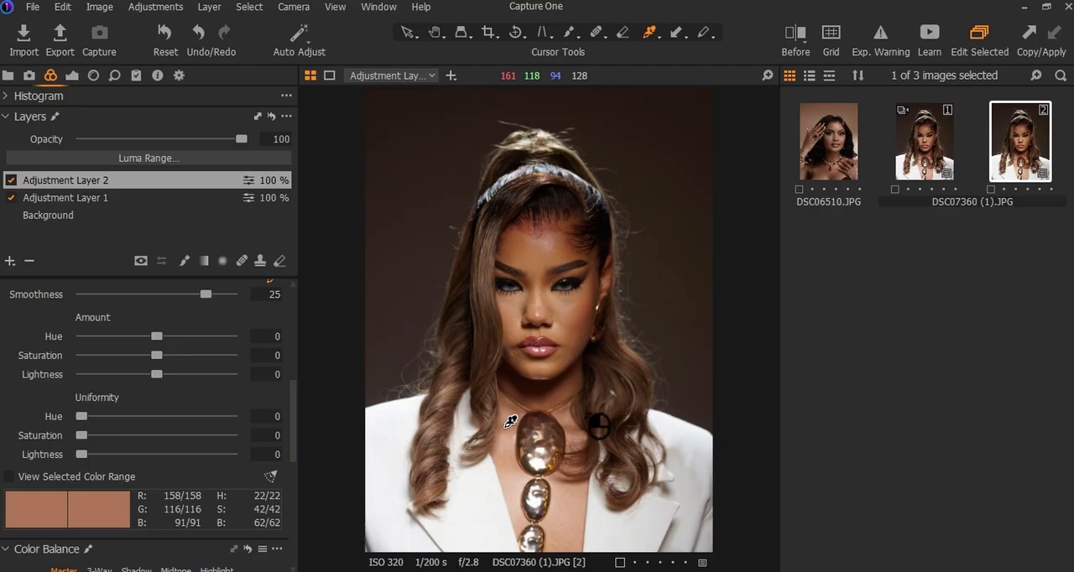
{"action": "left_click", "coordinate": [513, 421]}
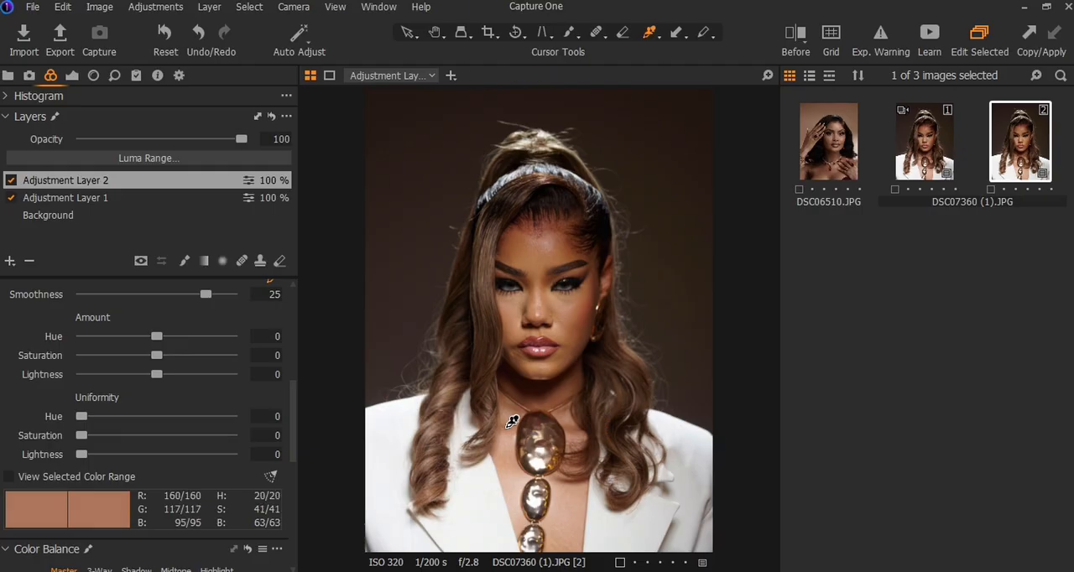
{"action": "left_click", "coordinate": [513, 421]}
Step: Set the sampled skin tone's hue uniformity to 29 and compare the portrait with Adjustment Layer 2 off and on
{"action": "left_click_drag", "start_coordinate": [91, 416], "coordinate": [222, 416]}
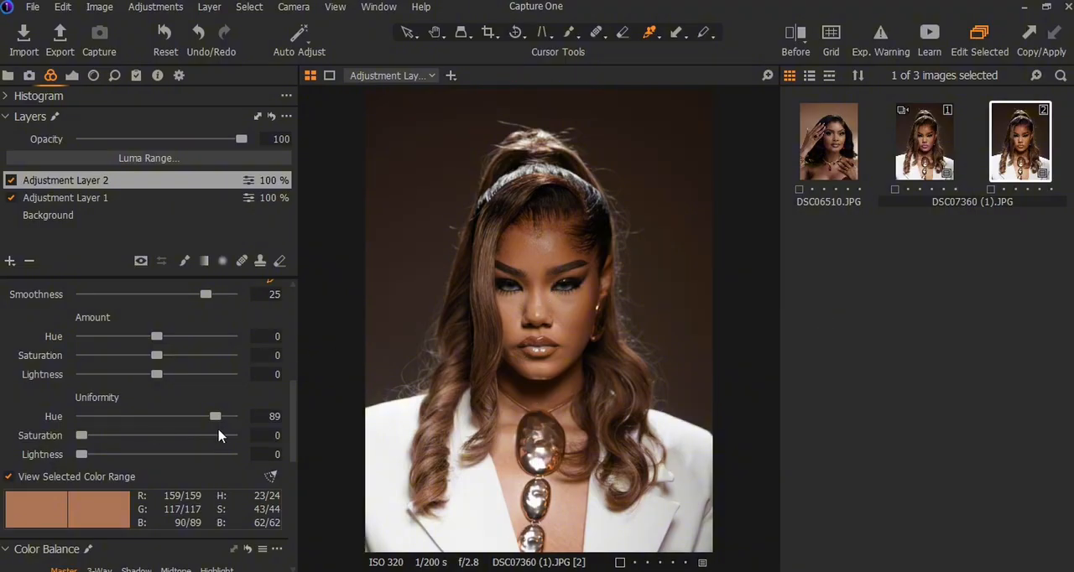
{"action": "left_click_drag", "start_coordinate": [214, 419], "coordinate": [131, 427]}
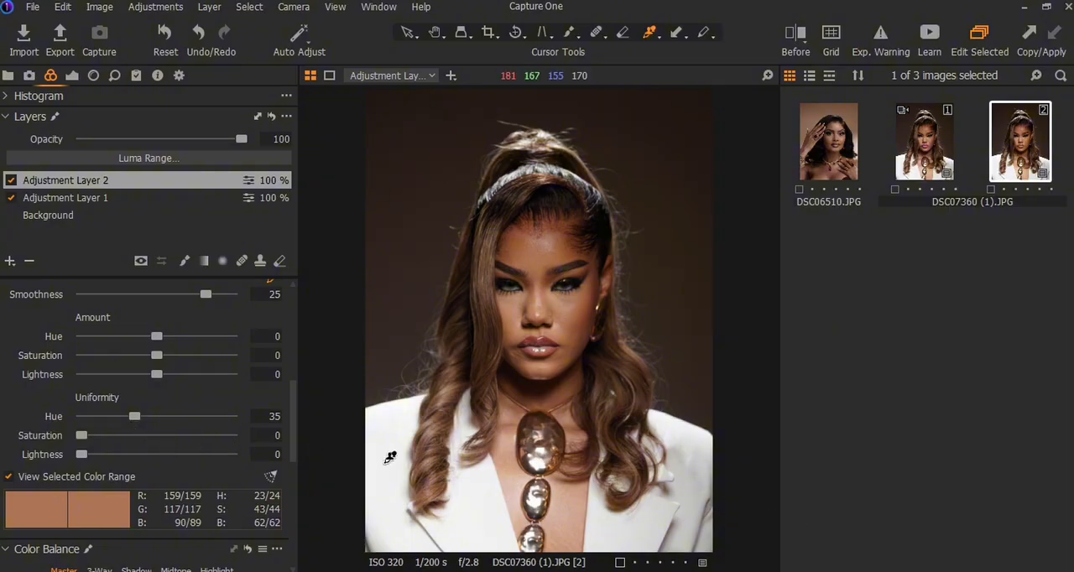
{"action": "left_click_drag", "start_coordinate": [133, 418], "coordinate": [128, 417]}
{"action": "left_click", "coordinate": [11, 181]}
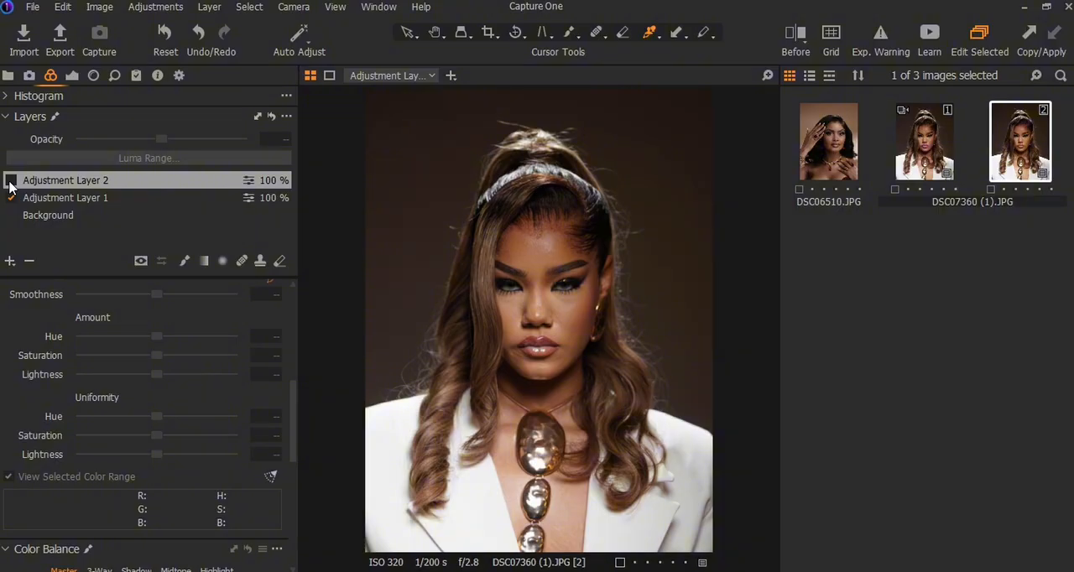
{"action": "left_click", "coordinate": [10, 181]}
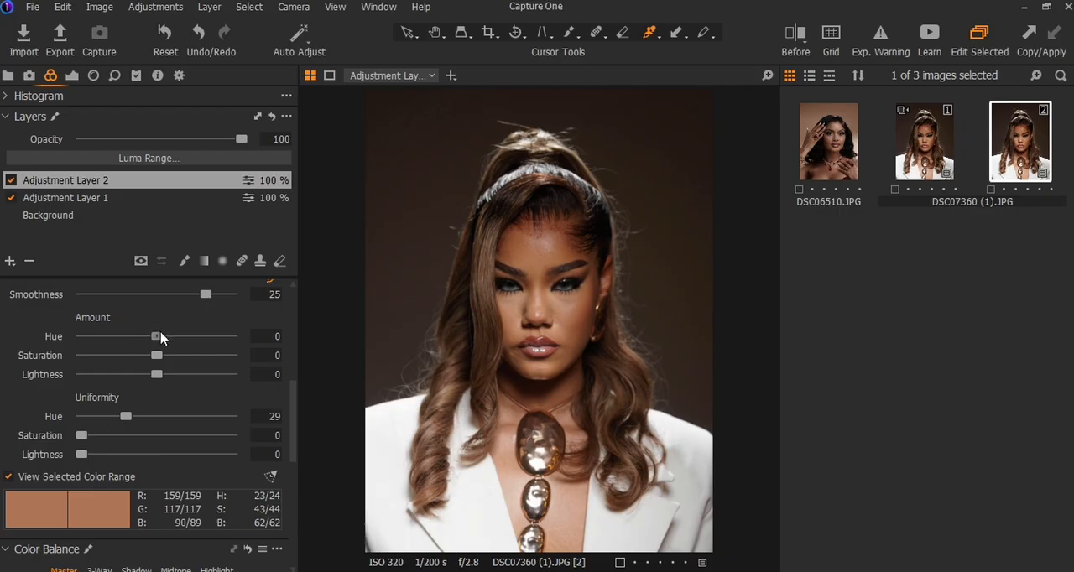
Step: Set the sampled skin tone's hue amount to -0.4 and its saturation uniformity to 9
{"action": "mouse_move", "coordinate": [161, 337]}
{"action": "left_mouse_down"}
{"action": "mouse_move", "coordinate": [150, 339]}
{"action": "mouse_move", "coordinate": [243, 353]}
{"action": "mouse_move", "coordinate": [155, 336]}
{"action": "left_mouse_up"}
{"action": "left_click", "coordinate": [104, 438]}
{"action": "mouse_move", "coordinate": [104, 437]}
{"action": "left_mouse_down"}
{"action": "mouse_move", "coordinate": [272, 448]}
{"action": "mouse_move", "coordinate": [95, 438]}
{"action": "left_mouse_up"}
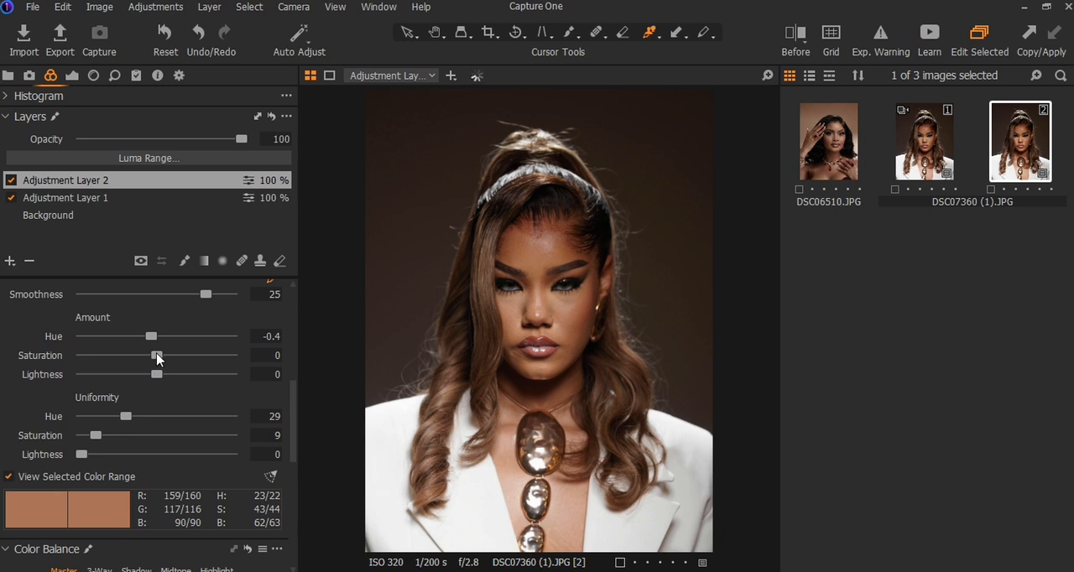
Step: Set the sampled skin tone's saturation amount to 10.7 and its lightness amount to 4.4
{"action": "left_click_drag", "start_coordinate": [158, 359], "coordinate": [211, 356]}
{"action": "left_click_drag", "start_coordinate": [210, 356], "coordinate": [185, 356]}
{"action": "left_click_drag", "start_coordinate": [185, 357], "coordinate": [184, 358]}
{"action": "left_click_drag", "start_coordinate": [151, 372], "coordinate": [150, 374]}
{"action": "left_click_drag", "start_coordinate": [151, 376], "coordinate": [238, 383]}
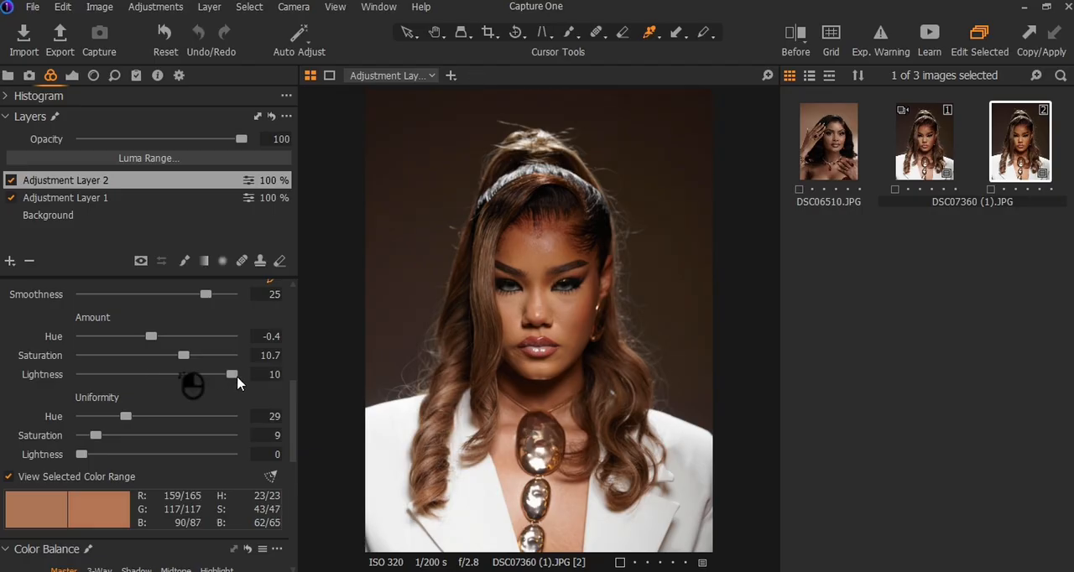
{"action": "left_click", "coordinate": [191, 376]}
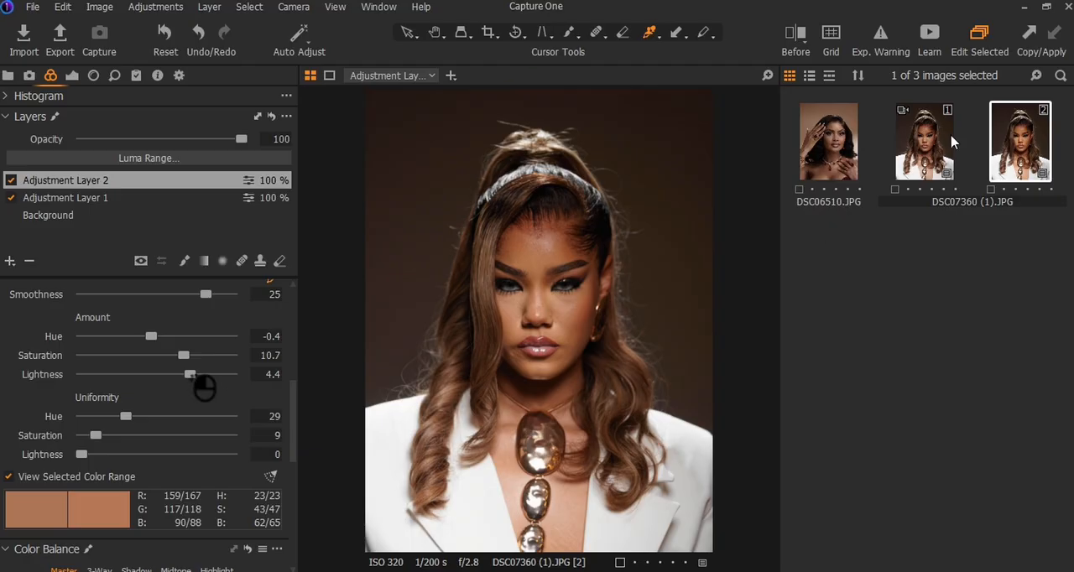
Step: Compare the graded portrait with its Before version in full view and choose the Split View Slider
{"action": "left_click", "coordinate": [792, 35]}
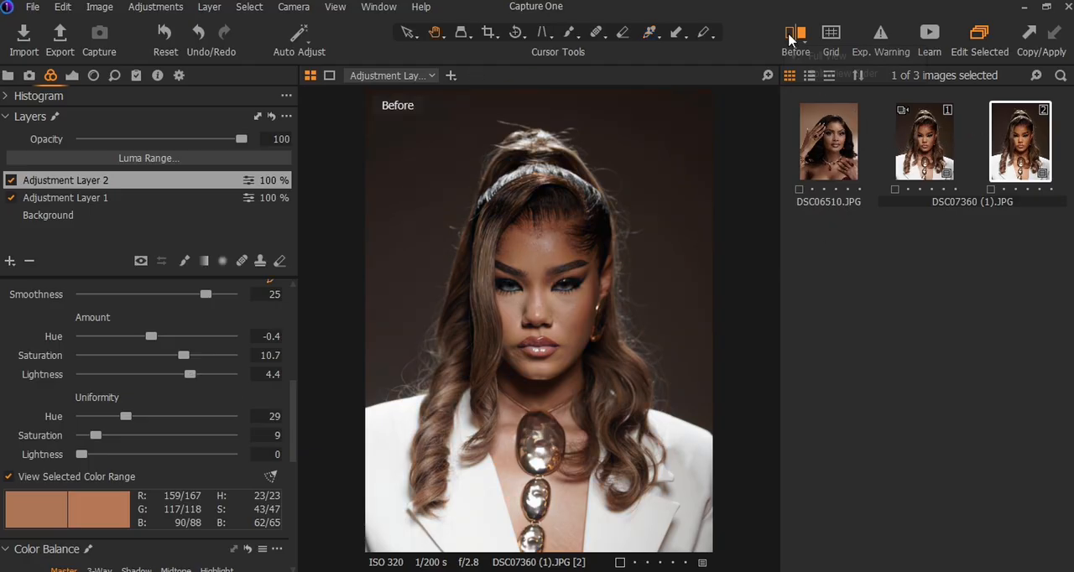
{"action": "left_click", "coordinate": [792, 36]}
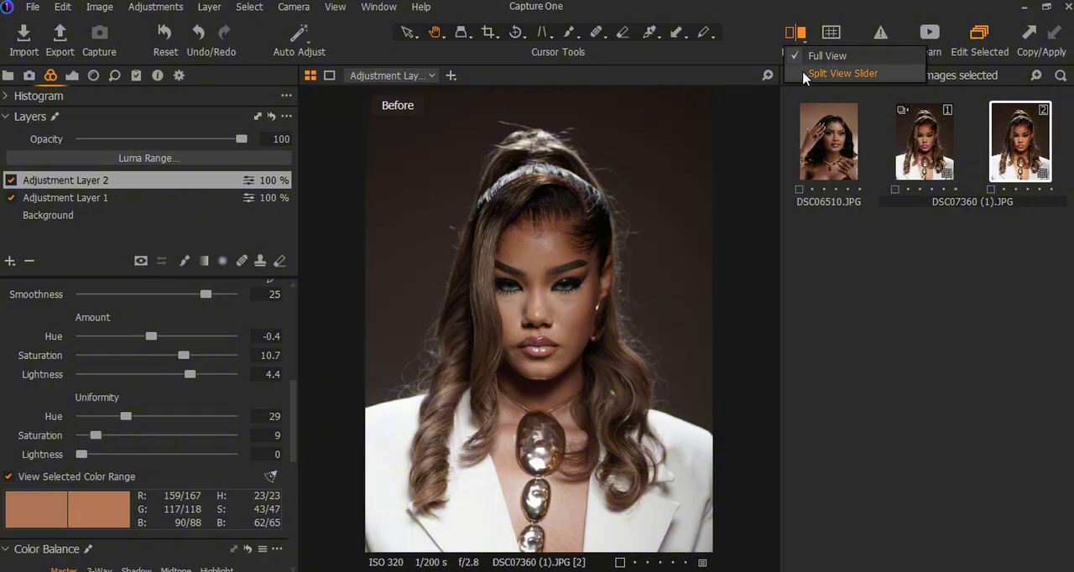
{"action": "left_click", "coordinate": [803, 73]}
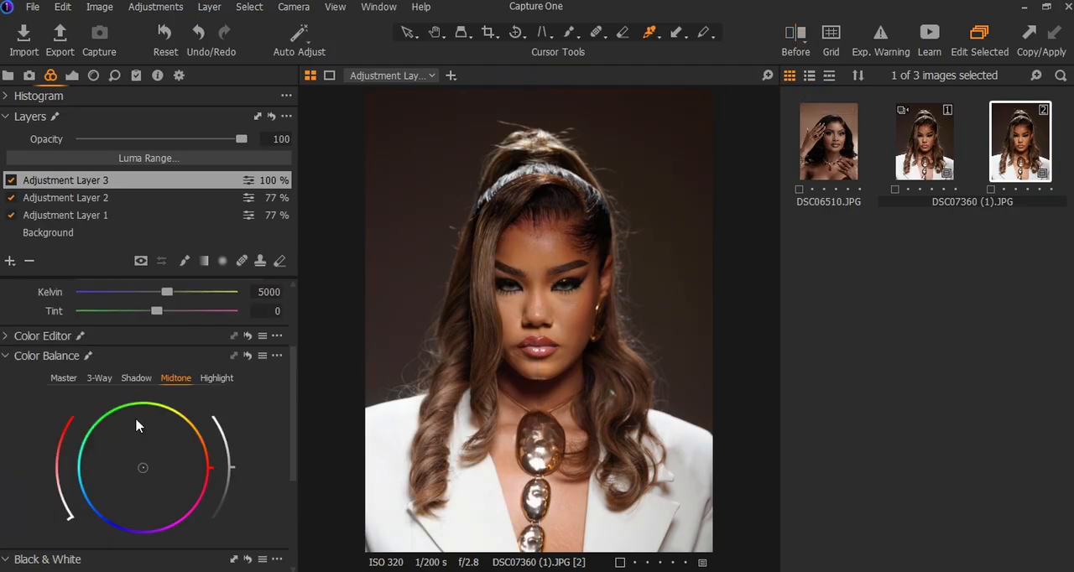
Step: Tint the midtones and the highlights of Adjustment Layer 3 slightly toward red with Color Balance
{"action": "left_click_drag", "start_coordinate": [144, 476], "coordinate": [167, 460]}
{"action": "left_click_drag", "start_coordinate": [168, 452], "coordinate": [154, 470]}
{"action": "left_click", "coordinate": [220, 378]}
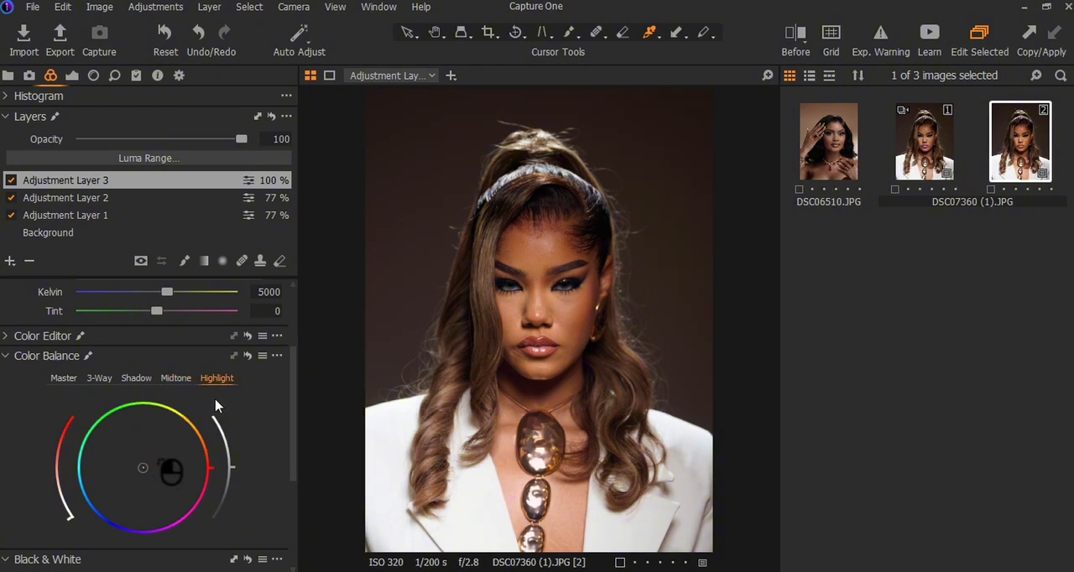
{"action": "left_click", "coordinate": [136, 462]}
{"action": "mouse_move", "coordinate": [138, 468]}
{"action": "left_mouse_down"}
{"action": "mouse_move", "coordinate": [175, 474]}
{"action": "mouse_move", "coordinate": [152, 464]}
{"action": "left_mouse_up"}
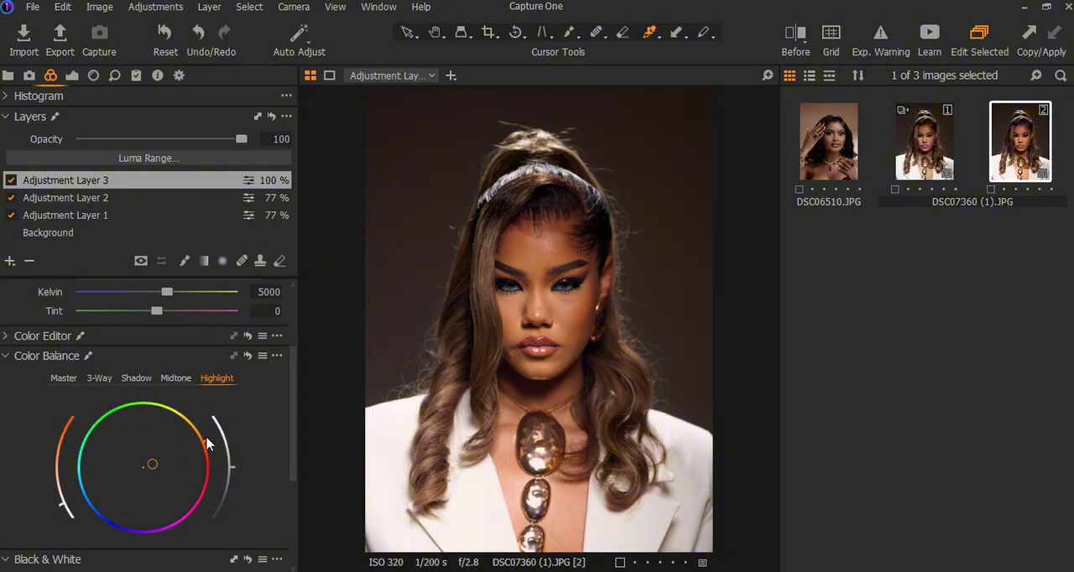
{"action": "left_click_drag", "start_coordinate": [206, 442], "coordinate": [208, 467]}
{"action": "mouse_move", "coordinate": [59, 507]}
{"action": "left_mouse_down"}
{"action": "mouse_move", "coordinate": [66, 522]}
{"action": "mouse_move", "coordinate": [64, 512]}
{"action": "left_mouse_up"}
Step: Compare the portrait with Adjustment Layer 3 off and on, and reduce that layer's opacity to 28
{"action": "left_click", "coordinate": [193, 139]}
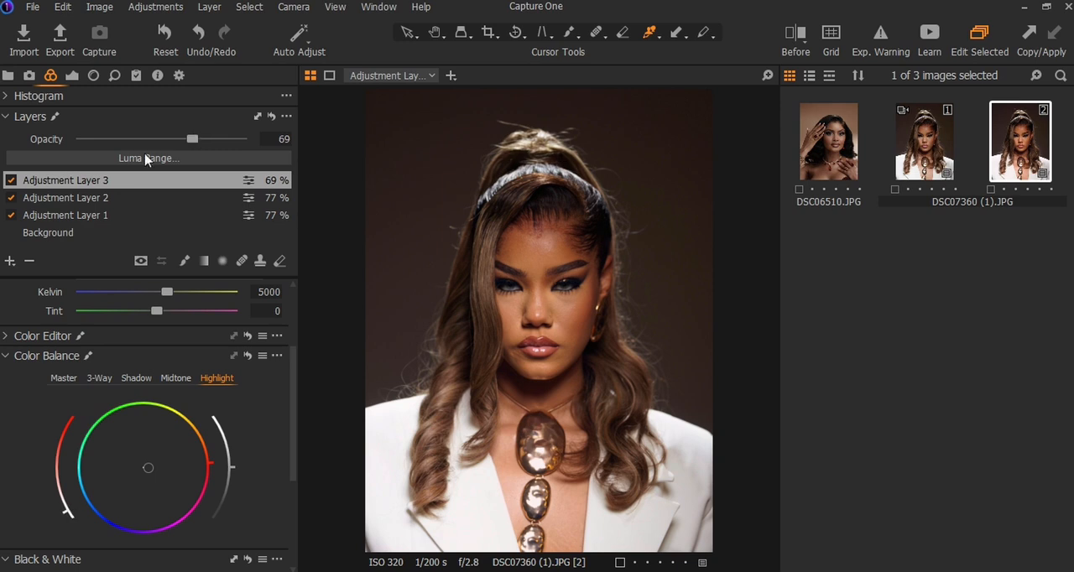
{"action": "left_click", "coordinate": [13, 180]}
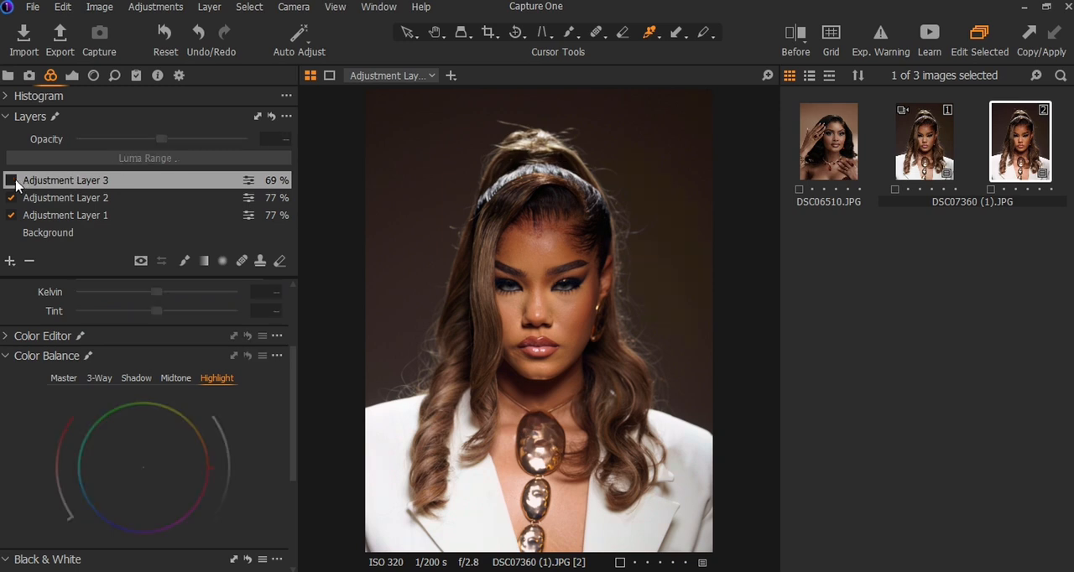
{"action": "left_click", "coordinate": [12, 180]}
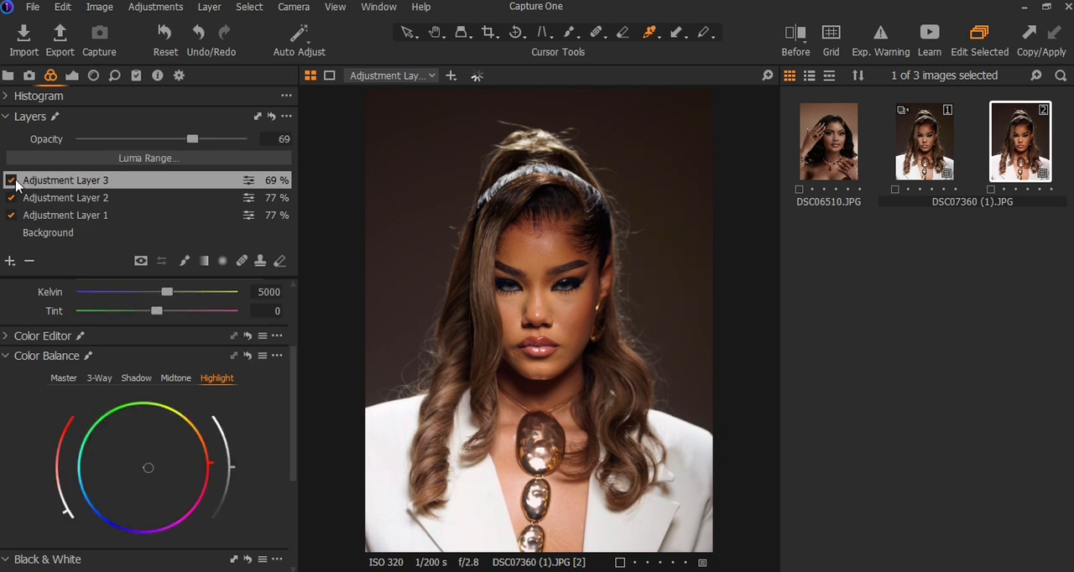
{"action": "left_click", "coordinate": [13, 181]}
{"action": "left_click", "coordinate": [13, 180]}
{"action": "left_click", "coordinate": [128, 141]}
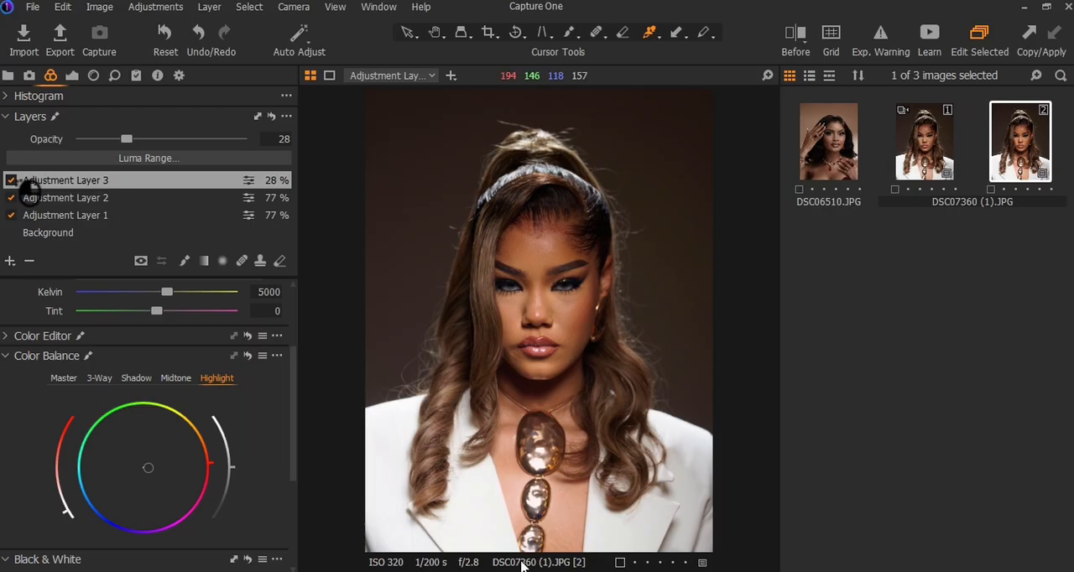
Step: Add a new filled adjustment layer above Adjustment Layer 3 and set its contrast to -3
{"action": "scroll", "coordinate": [1, 294], "scroll_direction": "down", "scroll_amount": 3}
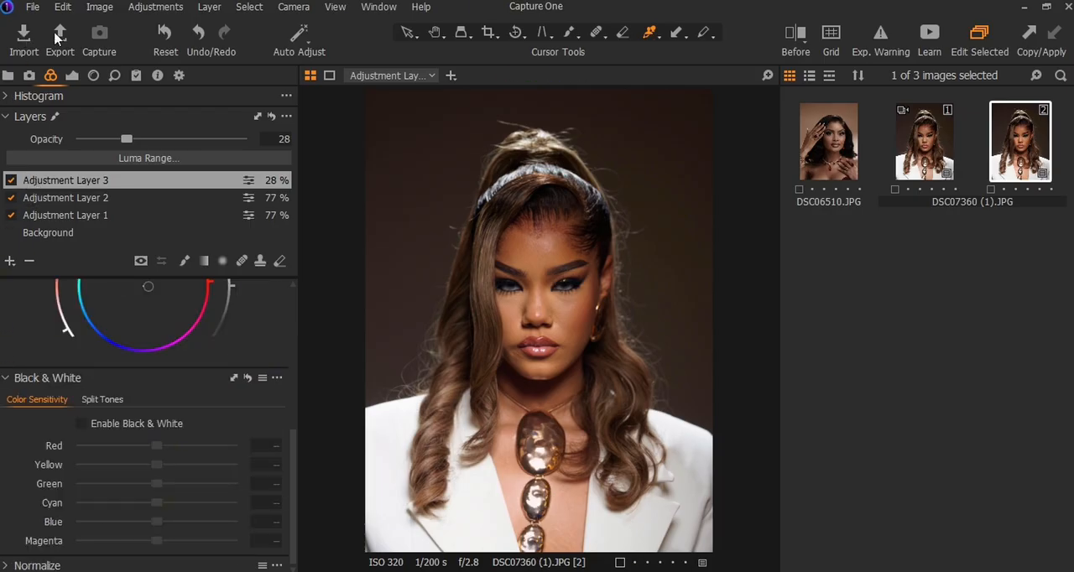
{"action": "left_click", "coordinate": [71, 76]}
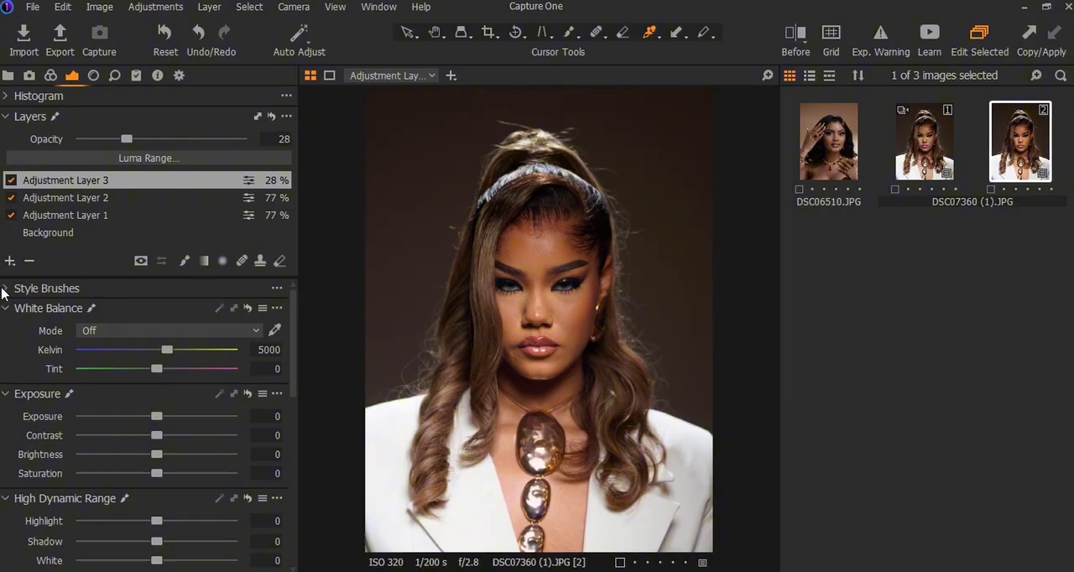
{"action": "left_click", "coordinate": [10, 263]}
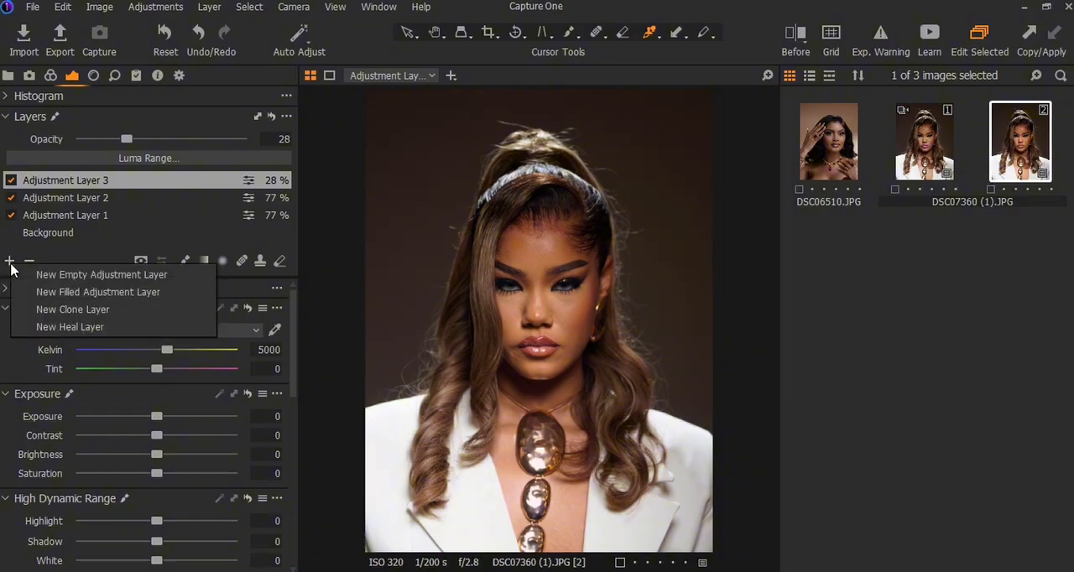
{"action": "left_click", "coordinate": [100, 294]}
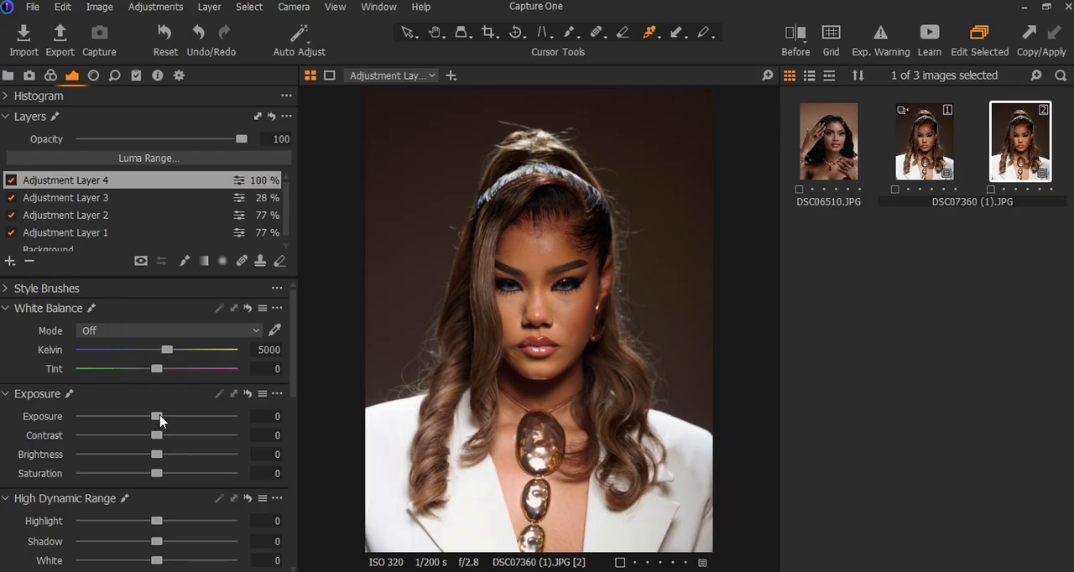
{"action": "mouse_move", "coordinate": [157, 436]}
{"action": "left_mouse_down"}
{"action": "mouse_move", "coordinate": [223, 439]}
{"action": "mouse_move", "coordinate": [153, 442]}
{"action": "left_mouse_up"}
Step: Set the High Dynamic Range highlights to -15 and the shadows to 11 on Adjustment Layer 4
{"action": "scroll", "coordinate": [157, 476], "scroll_direction": "down", "scroll_amount": 1}
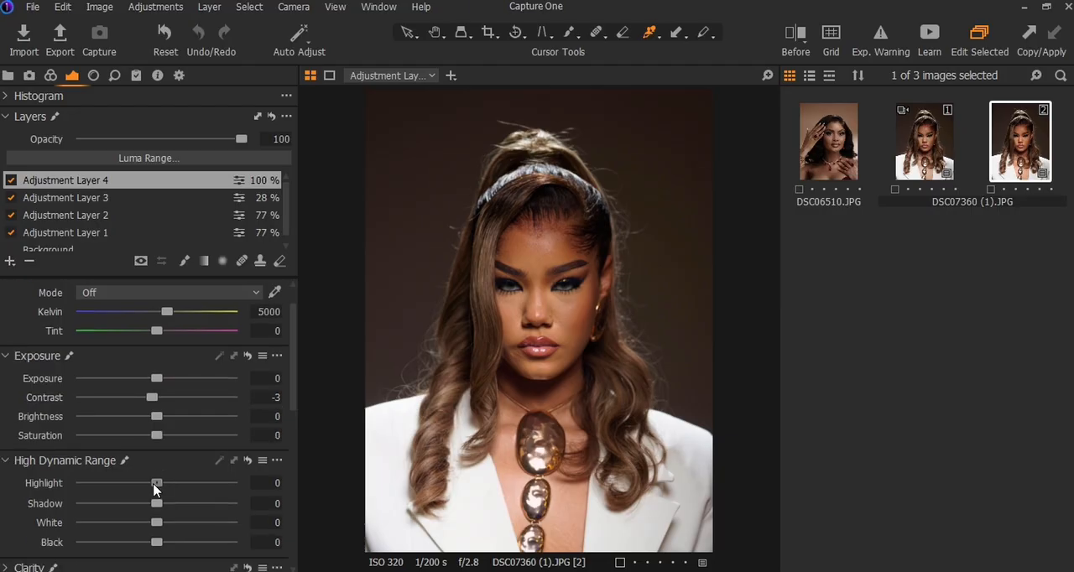
{"action": "left_click_drag", "start_coordinate": [156, 484], "coordinate": [132, 493]}
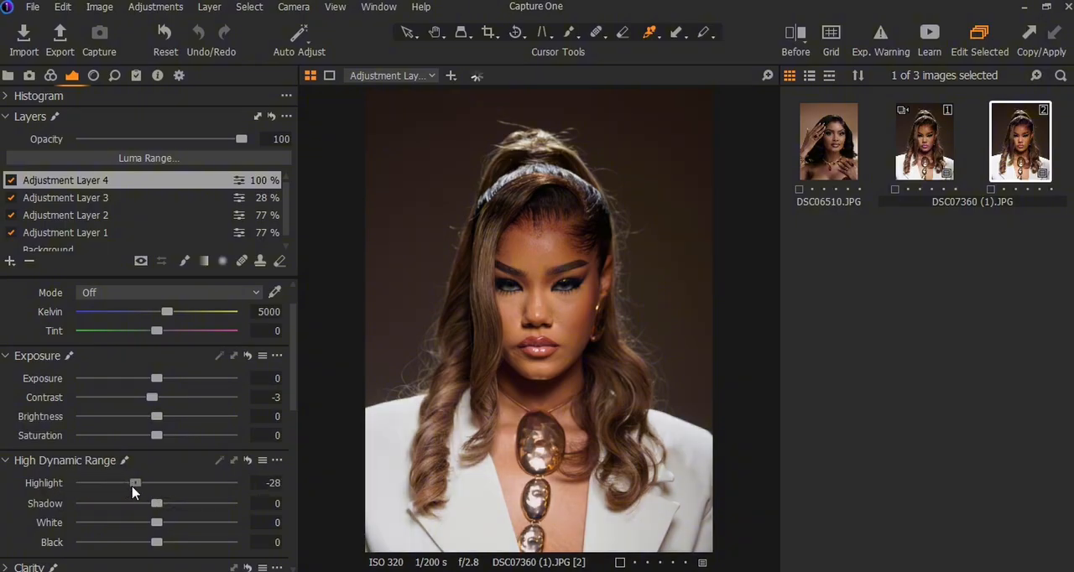
{"action": "left_click_drag", "start_coordinate": [132, 493], "coordinate": [174, 509]}
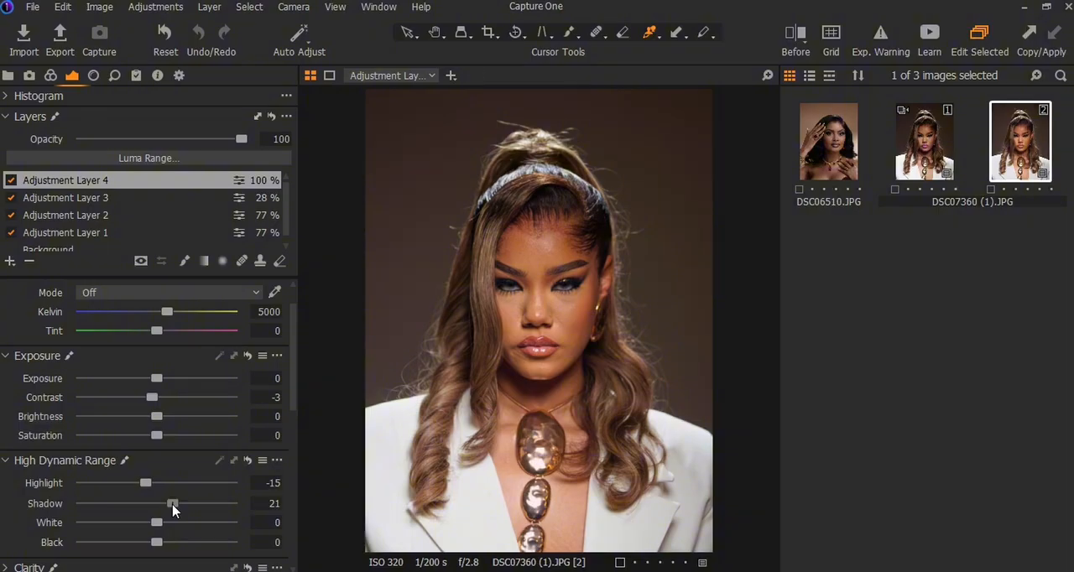
{"action": "left_click_drag", "start_coordinate": [173, 507], "coordinate": [165, 509]}
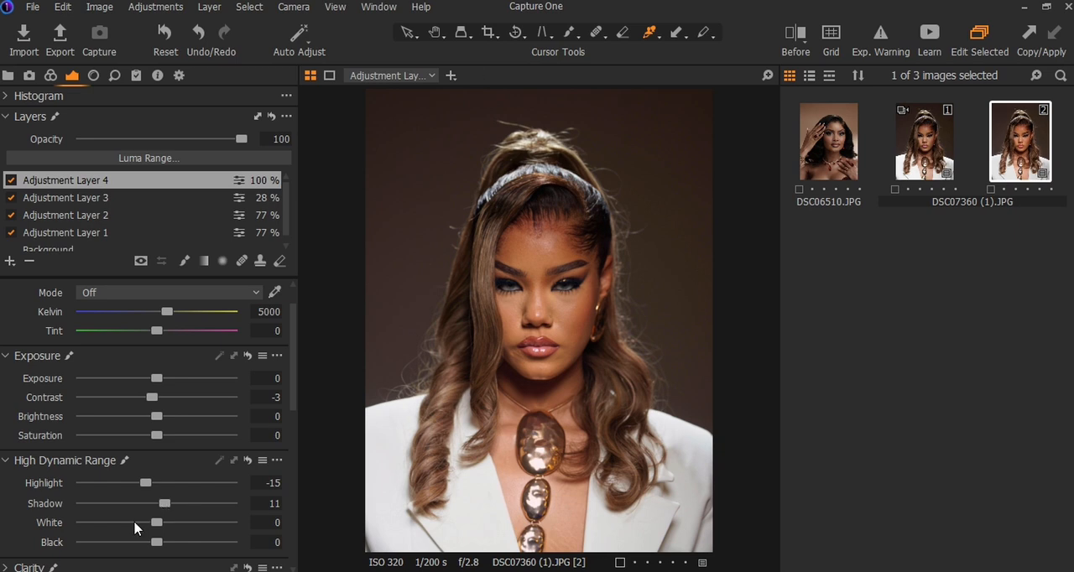
Step: Set the High Dynamic Range white to -9 and the black to 19 on Adjustment Layer 4
{"action": "left_click", "coordinate": [135, 523]}
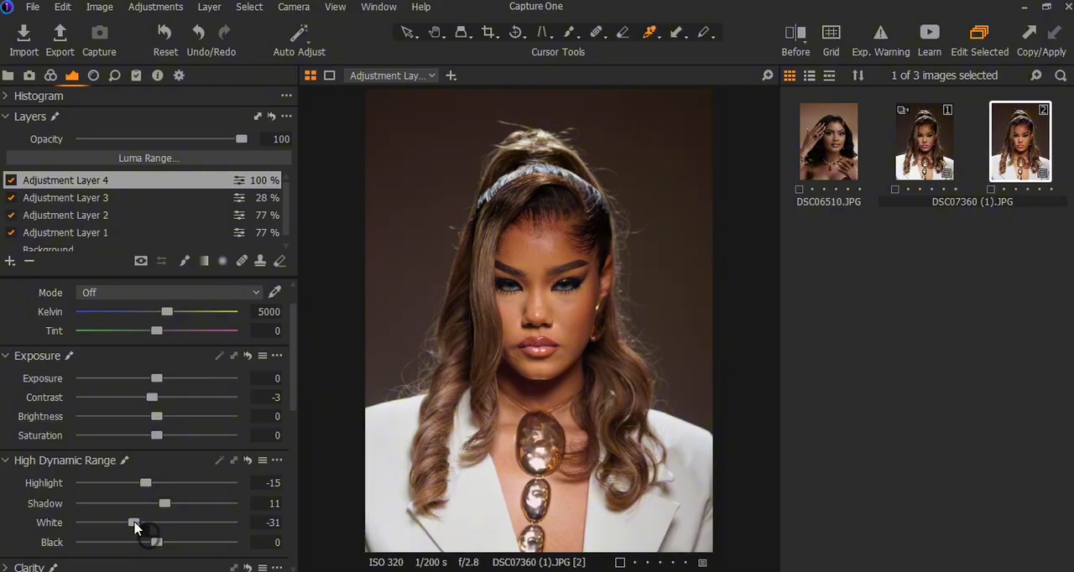
{"action": "left_click", "coordinate": [136, 524]}
{"action": "left_click", "coordinate": [144, 523]}
{"action": "left_click_drag", "start_coordinate": [160, 544], "coordinate": [302, 555]}
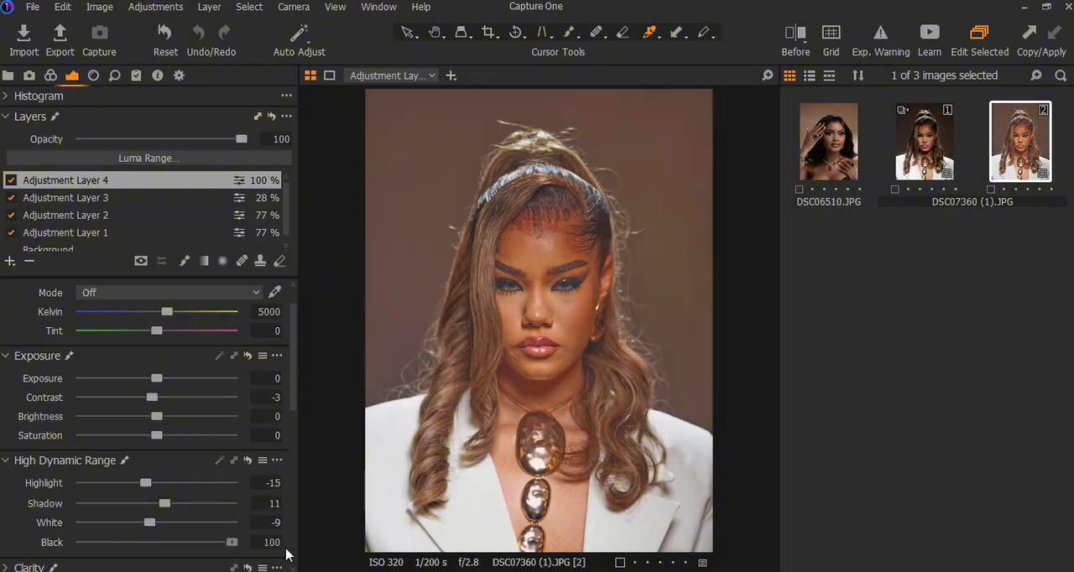
{"action": "left_click_drag", "start_coordinate": [285, 555], "coordinate": [172, 544]}
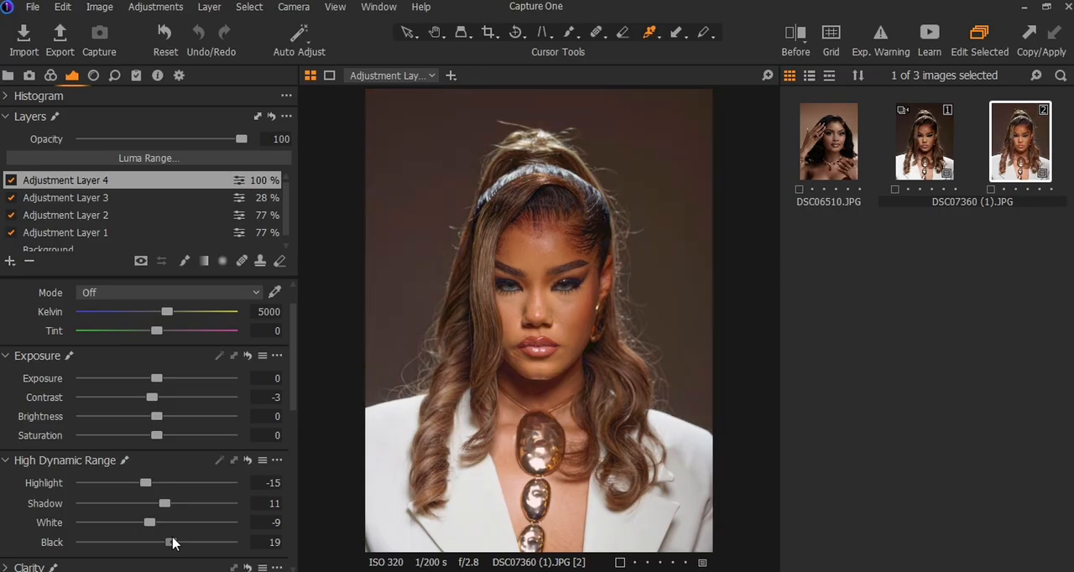
Step: Set the High Dynamic Range black to 6 and the shadow to 9 on Adjustment Layer 4, comparing the portrait with its unedited variant
{"action": "left_click_drag", "start_coordinate": [173, 544], "coordinate": [164, 544]}
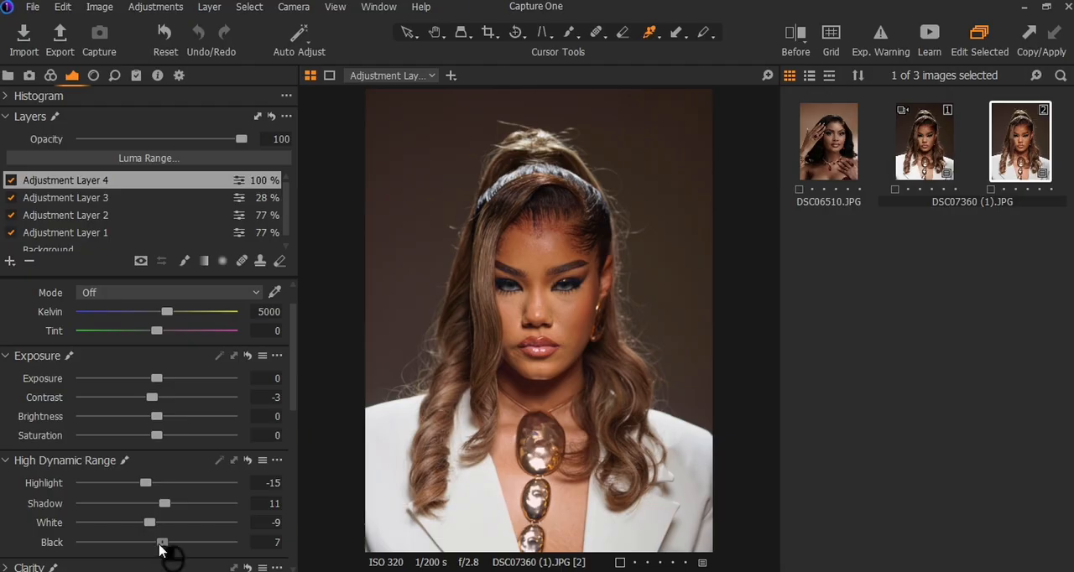
{"action": "left_click_drag", "start_coordinate": [160, 546], "coordinate": [159, 544]}
{"action": "scroll", "coordinate": [166, 496], "scroll_direction": "down", "scroll_amount": 2}
{"action": "scroll", "coordinate": [165, 496], "scroll_direction": "down", "scroll_amount": 1}
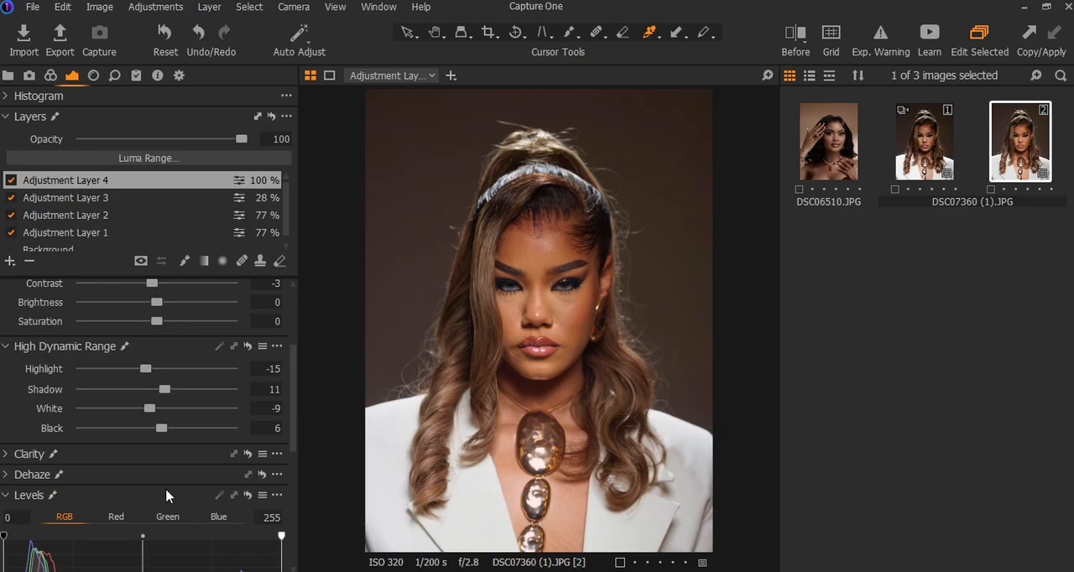
{"action": "scroll", "coordinate": [165, 491], "scroll_direction": "down", "scroll_amount": 2}
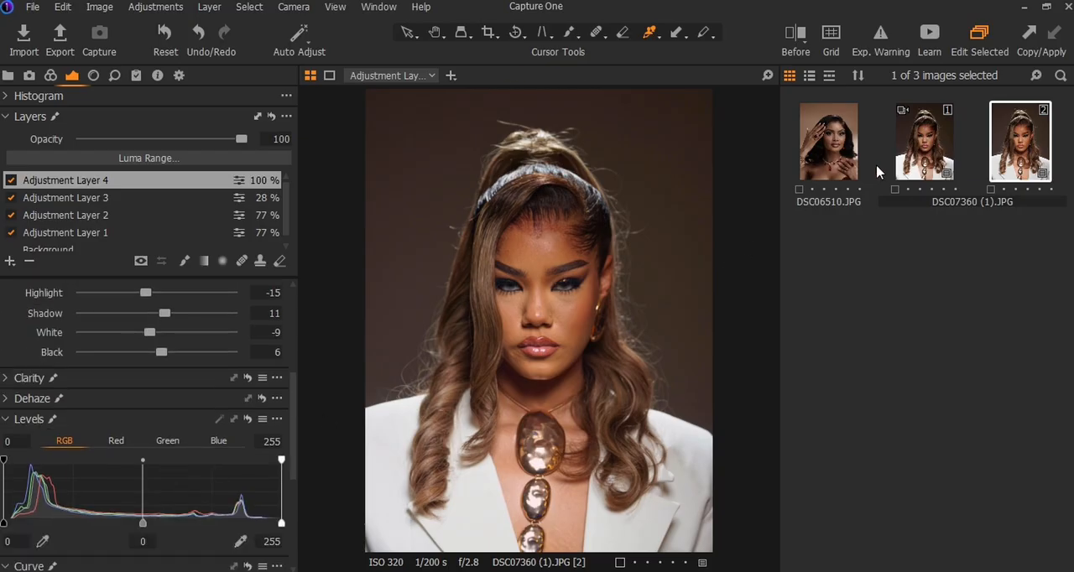
{"action": "left_click", "coordinate": [904, 168]}
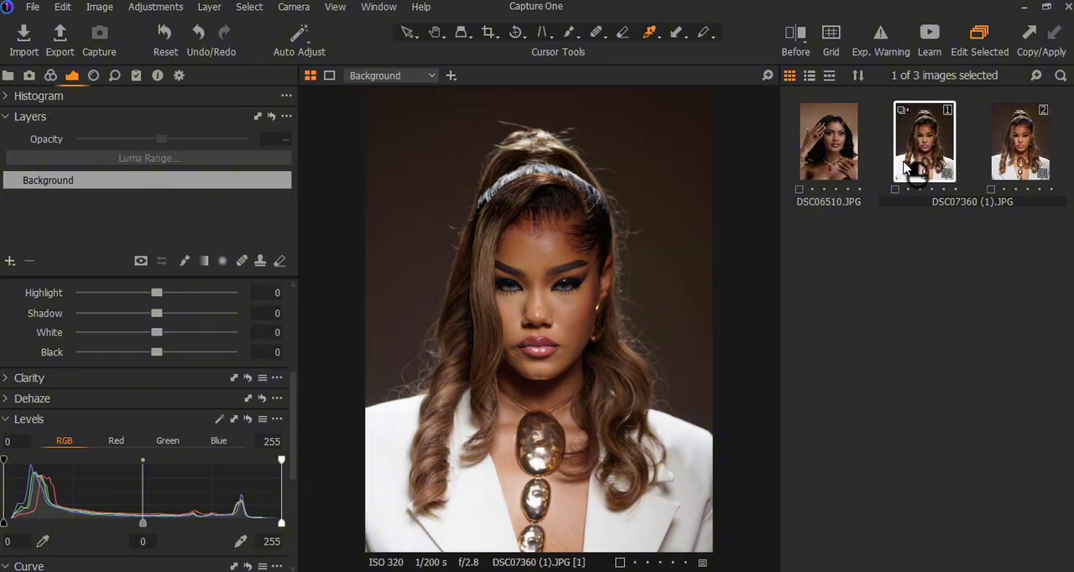
{"action": "left_click", "coordinate": [1033, 168]}
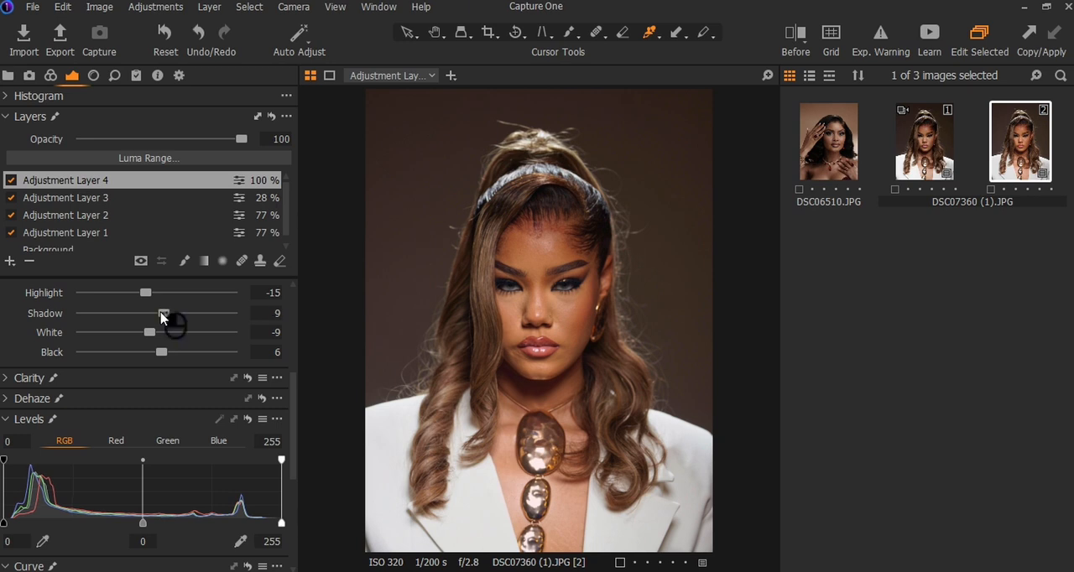
Step: Set the clarity to 2 with the Natural method on Adjustment Layer 4
{"action": "scroll", "coordinate": [8, 342], "scroll_direction": "down", "scroll_amount": 1}
{"action": "left_click", "coordinate": [8, 340]}
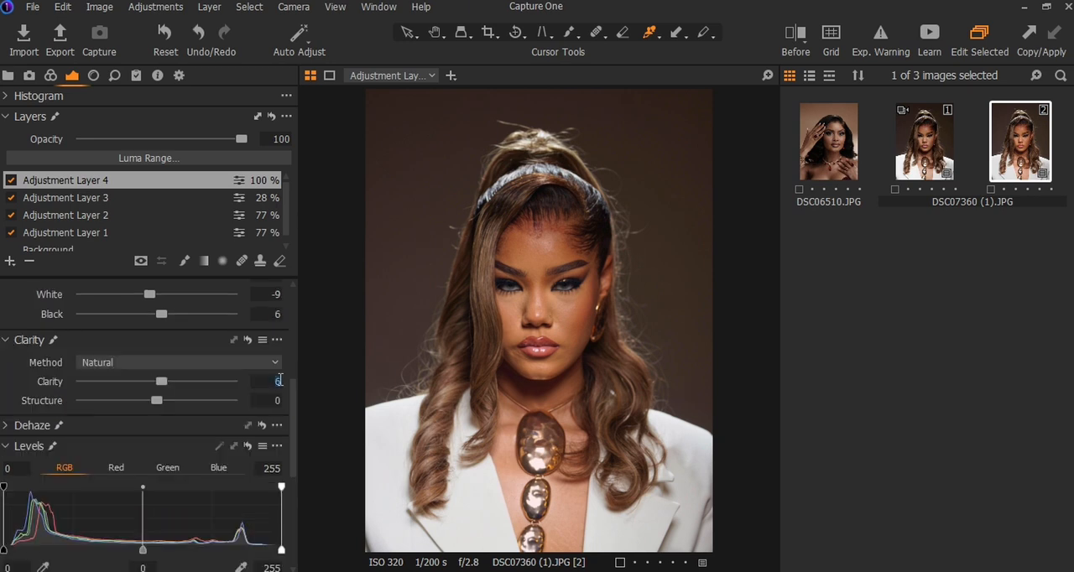
{"action": "type", "text": "2"}
Step: Set the RGB levels on Adjustment Layer 4 to a shadow input of 3, a highlight input of 252 and a midtone of -0.03
{"action": "scroll", "coordinate": [178, 435], "scroll_direction": "down", "scroll_amount": 1}
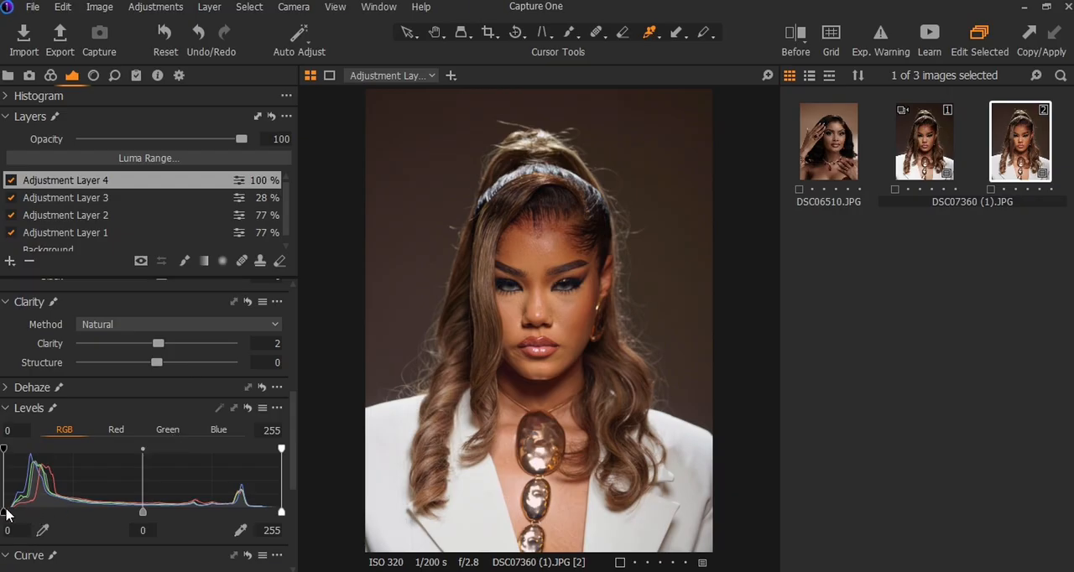
{"action": "left_click_drag", "start_coordinate": [6, 510], "coordinate": [10, 510]}
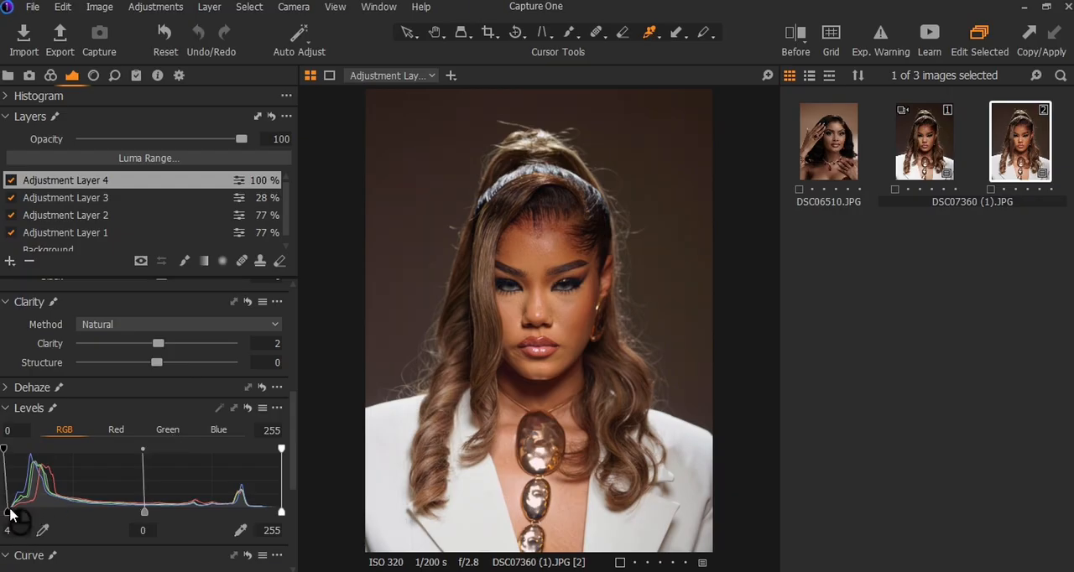
{"action": "mouse_move", "coordinate": [10, 512]}
{"action": "left_mouse_down"}
{"action": "mouse_move", "coordinate": [54, 513]}
{"action": "mouse_move", "coordinate": [7, 516]}
{"action": "left_mouse_up"}
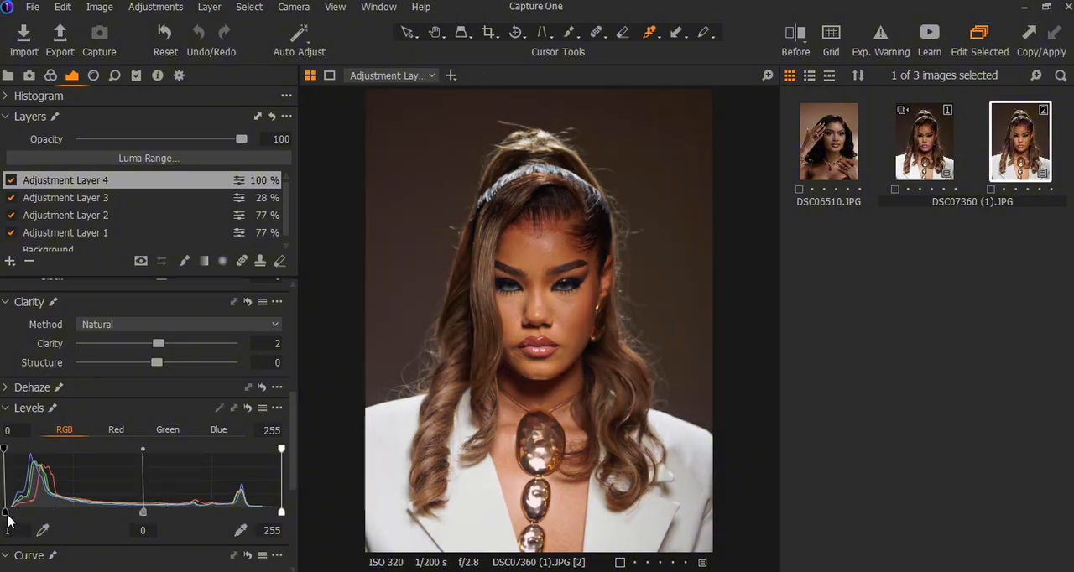
{"action": "left_click", "coordinate": [7, 517]}
{"action": "left_click_drag", "start_coordinate": [8, 517], "coordinate": [10, 514]}
{"action": "left_click_drag", "start_coordinate": [282, 512], "coordinate": [279, 512]}
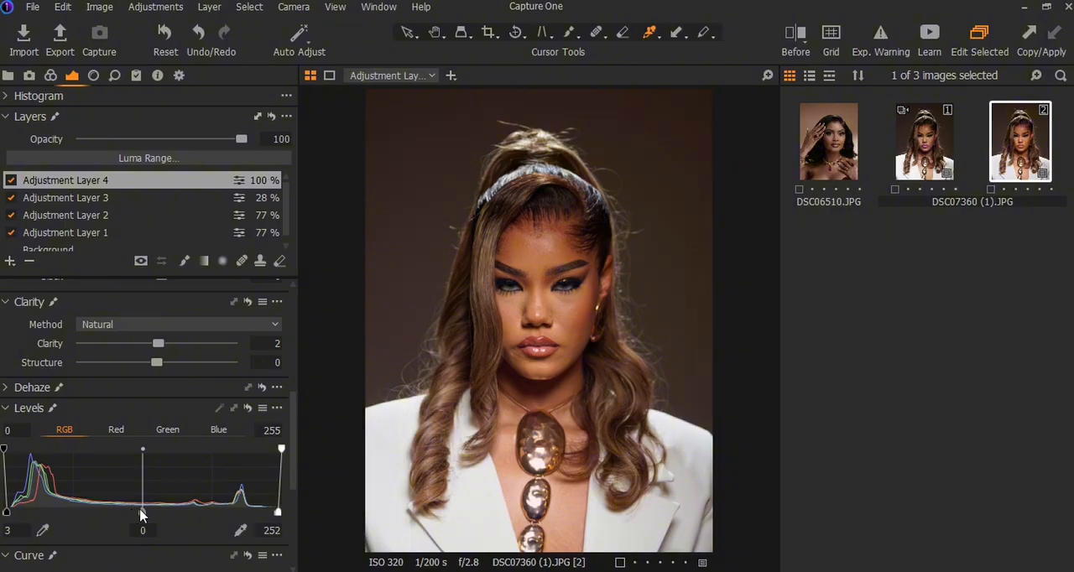
{"action": "mouse_move", "coordinate": [141, 515]}
{"action": "left_mouse_down"}
{"action": "mouse_move", "coordinate": [165, 516]}
{"action": "mouse_move", "coordinate": [103, 515]}
{"action": "mouse_move", "coordinate": [189, 522]}
{"action": "mouse_move", "coordinate": [132, 523]}
{"action": "mouse_move", "coordinate": [144, 523]}
{"action": "left_mouse_up"}
{"action": "scroll", "coordinate": [199, 514], "scroll_direction": "down", "scroll_amount": 3}
{"action": "scroll", "coordinate": [199, 514], "scroll_direction": "down", "scroll_amount": 2}
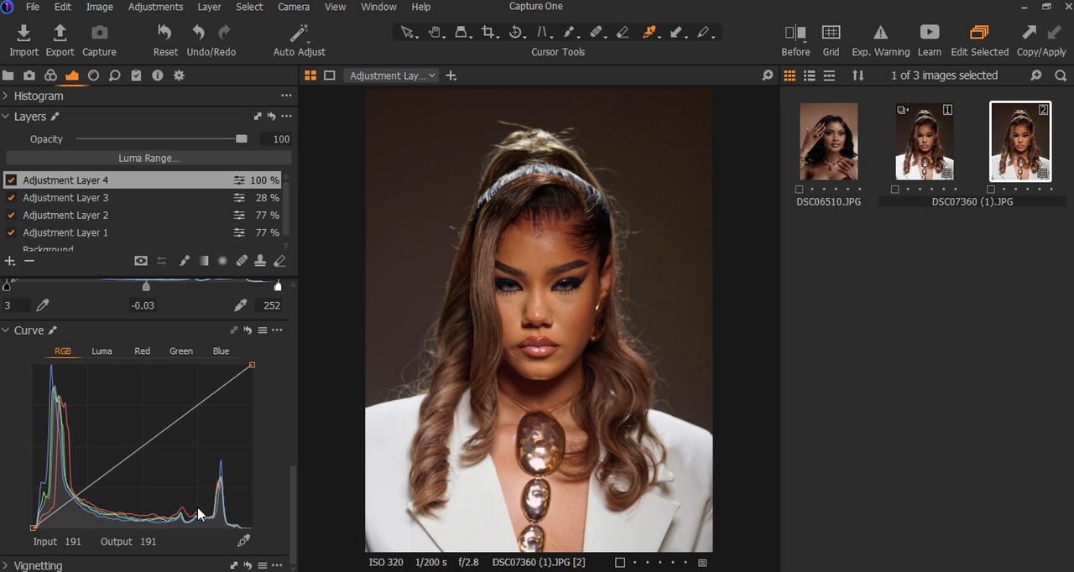
Step: Compare the portrait with the unedited variant and with Adjustment Layer 4 off and on, and reduce that layer's opacity to 62
{"action": "left_click", "coordinate": [941, 155]}
{"action": "left_click", "coordinate": [999, 154]}
{"action": "left_click", "coordinate": [13, 181]}
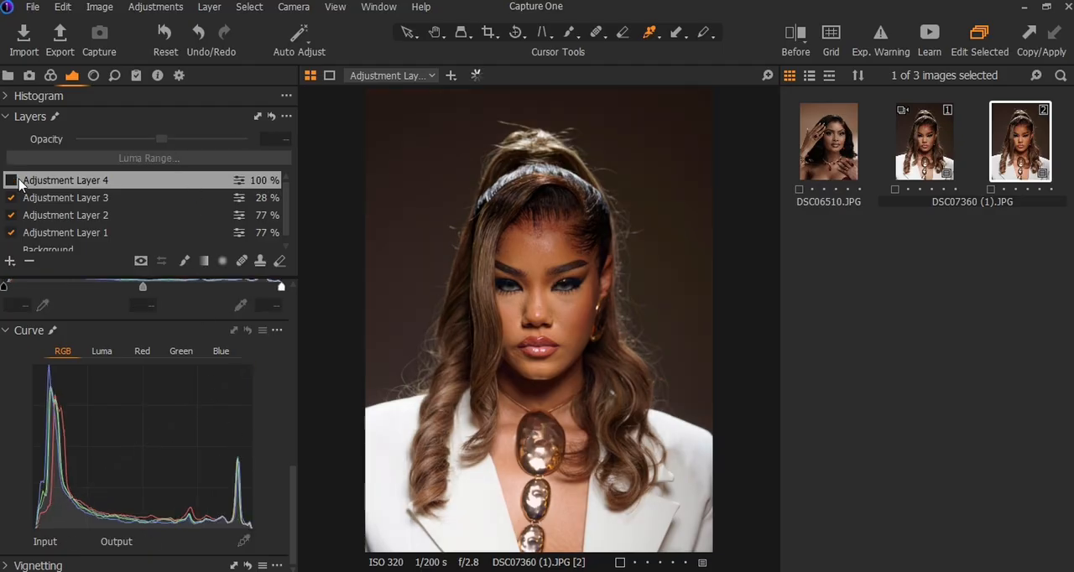
{"action": "left_click", "coordinate": [11, 180]}
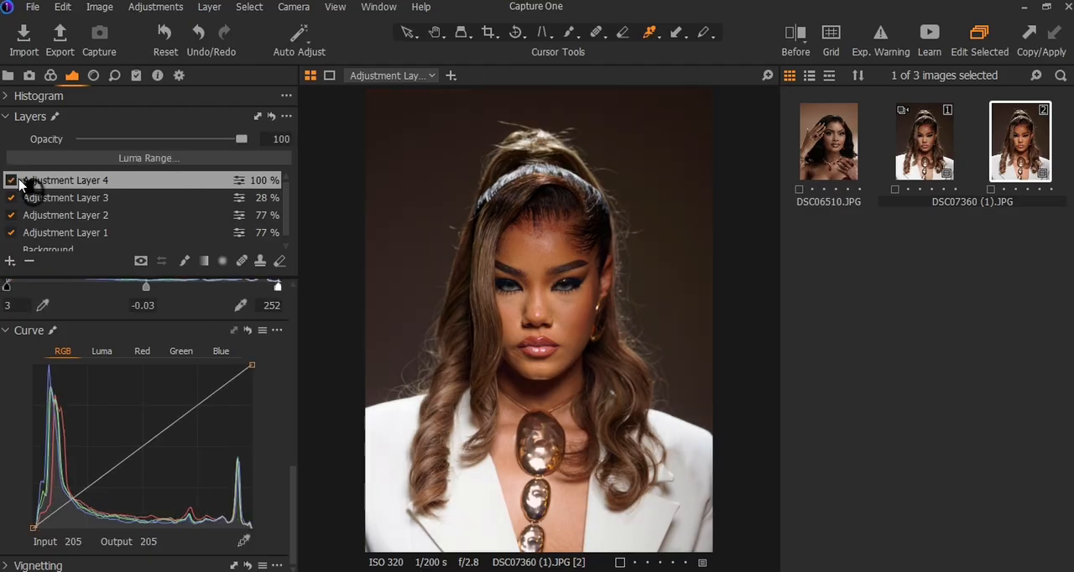
{"action": "left_click", "coordinate": [182, 139]}
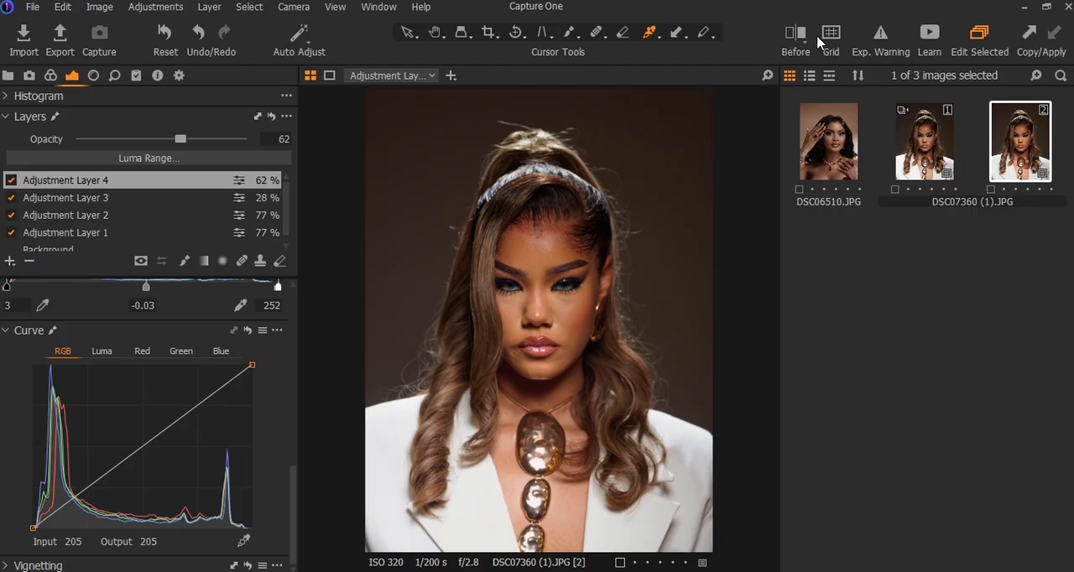
Step: Show the before/after split view of the portrait and move the divider to the image's left edge to reveal the whole edited version
{"action": "left_click", "coordinate": [795, 37]}
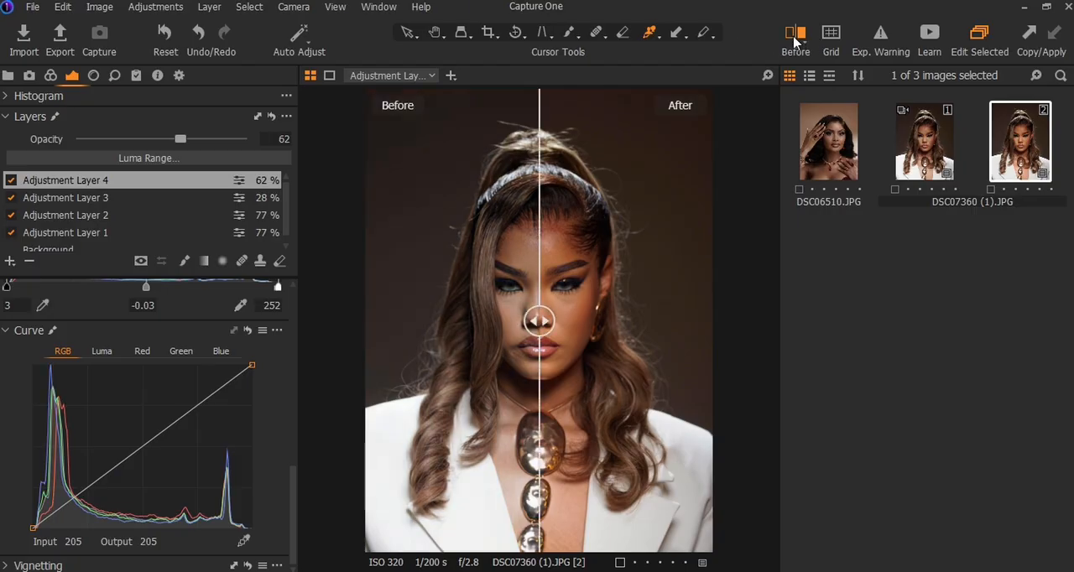
{"action": "left_click", "coordinate": [795, 39]}
{"action": "left_click_drag", "start_coordinate": [539, 321], "coordinate": [343, 355]}
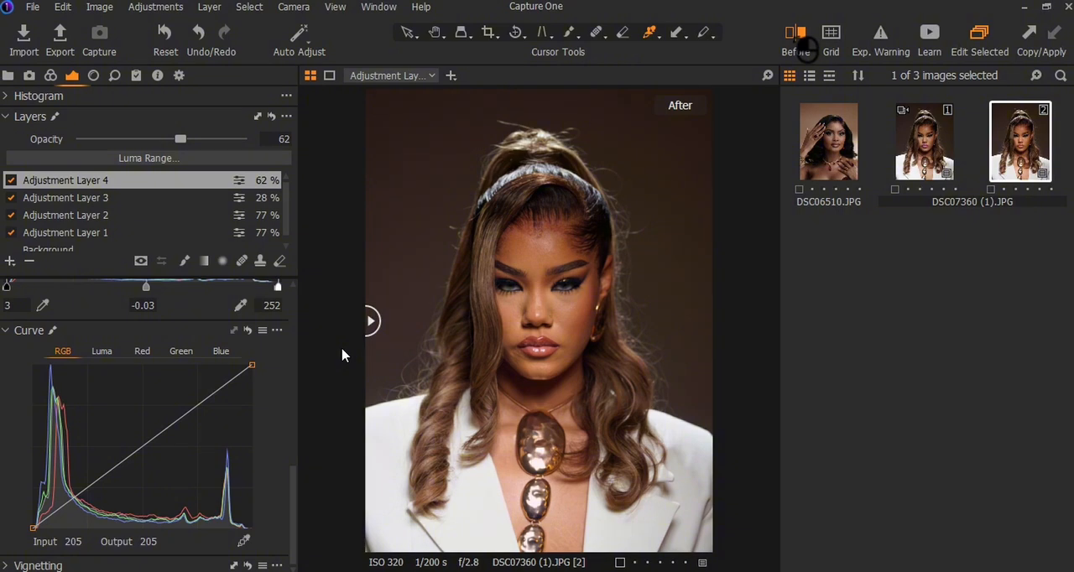